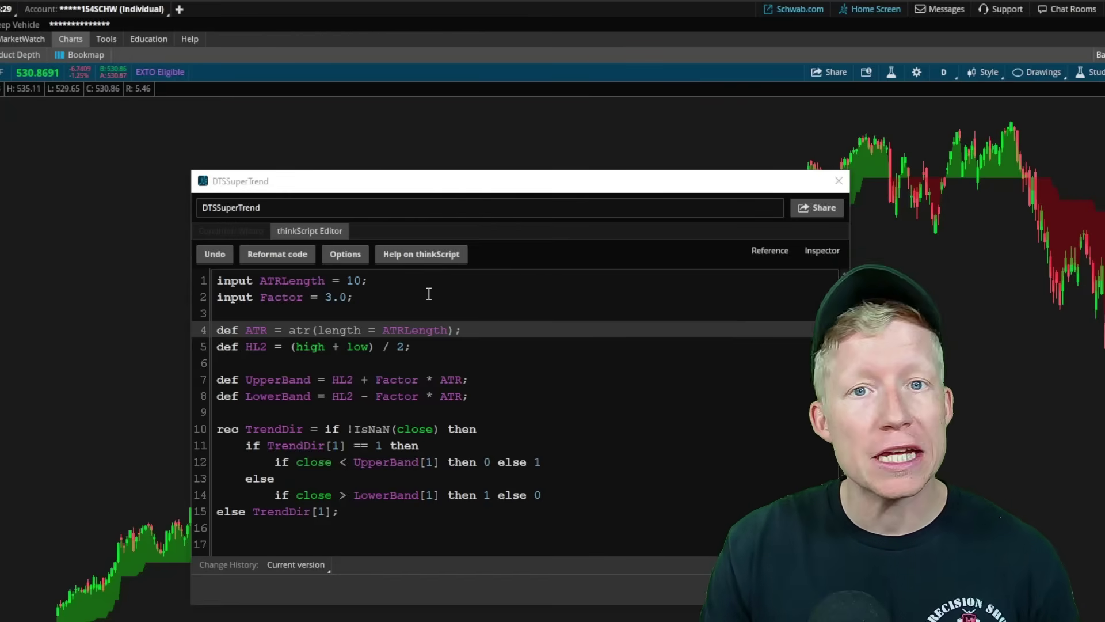
# Point out the ATRLength input on line 1 of the DTSSuperTrend code
pyautogui.click(409, 282)
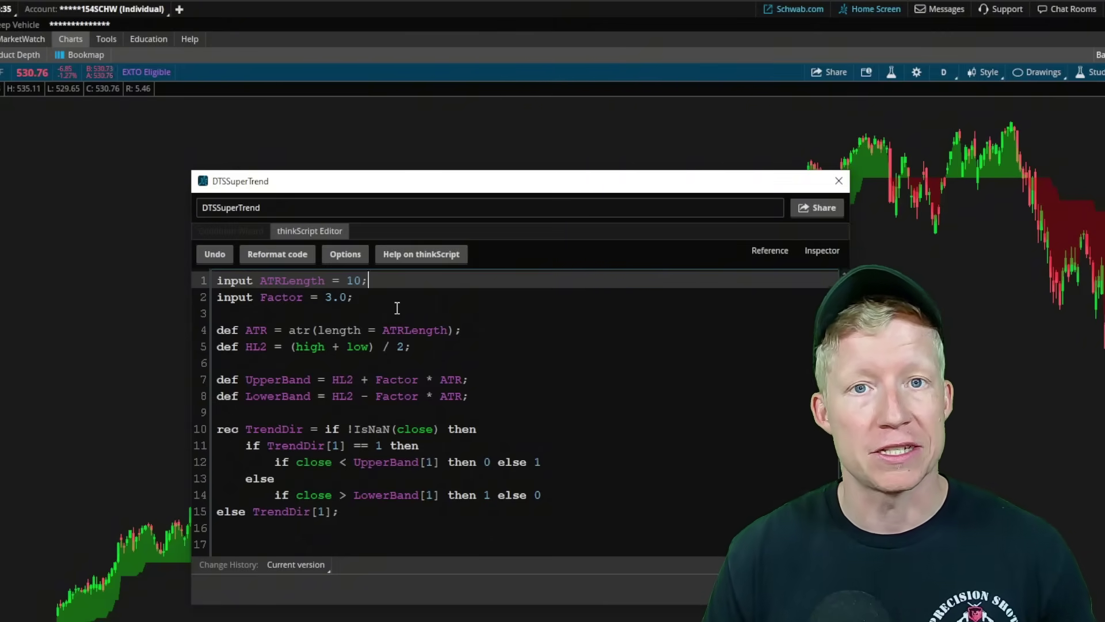
# Highlight where Factor is used, including the Factor * ATR term on line 8
pyautogui.doubleClick(298, 304)
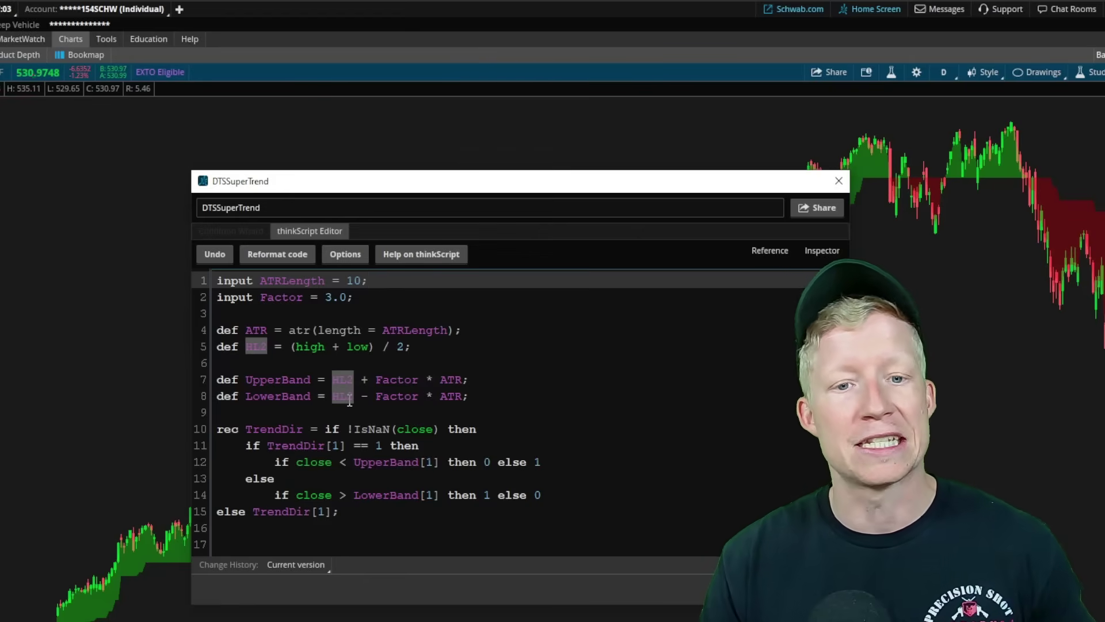
pyautogui.moveTo(375, 396); pyautogui.dragTo(471, 401)
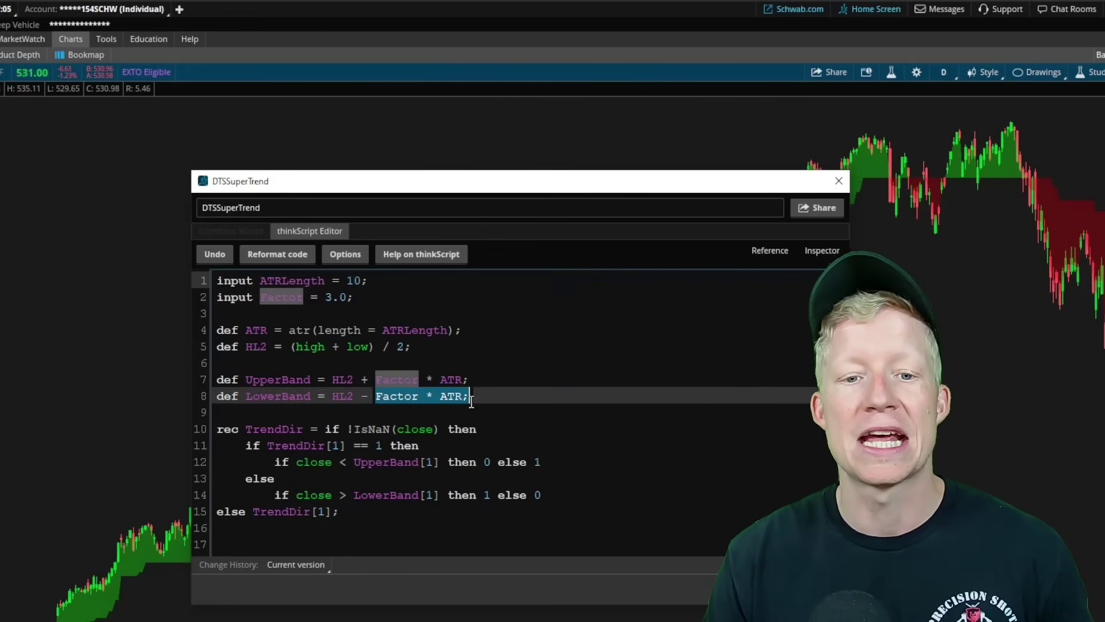
pyautogui.click(470, 400)
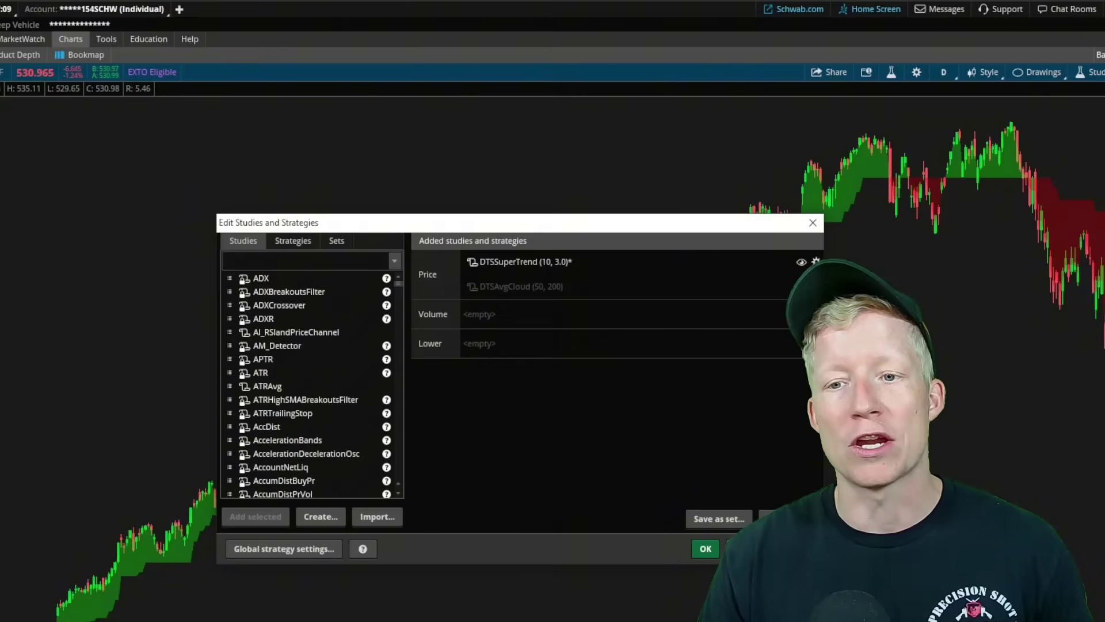
# Change the DTSSuperTrend factor from 3.0 to 5 and apply it to the chart
pyautogui.press('Return')
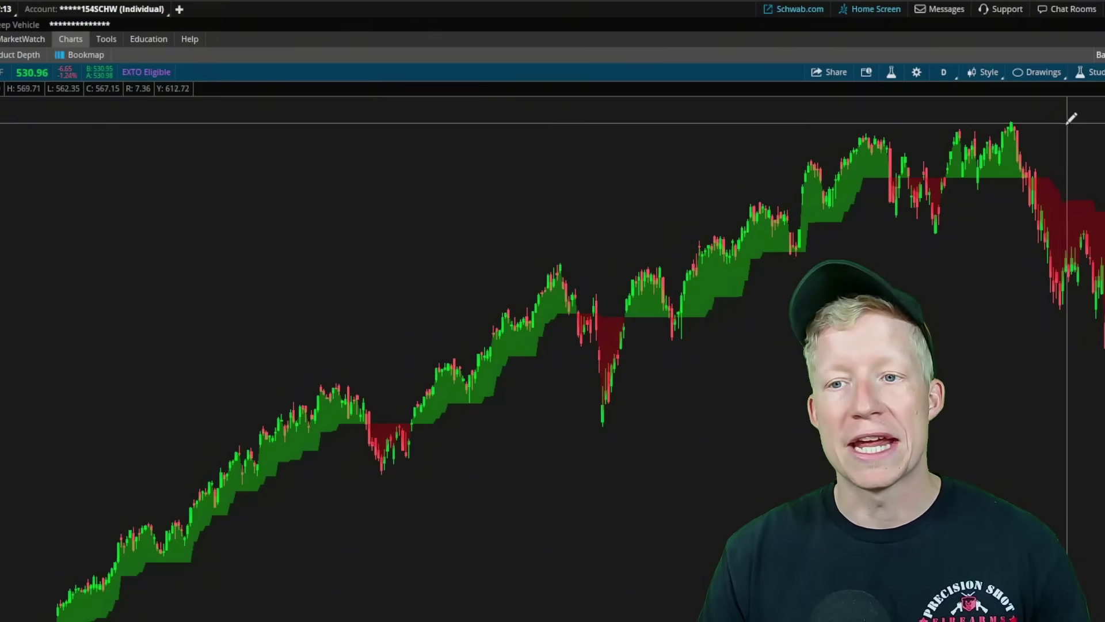
pyautogui.click(1091, 72)
pyautogui.click(1058, 131)
pyautogui.click(730, 269)
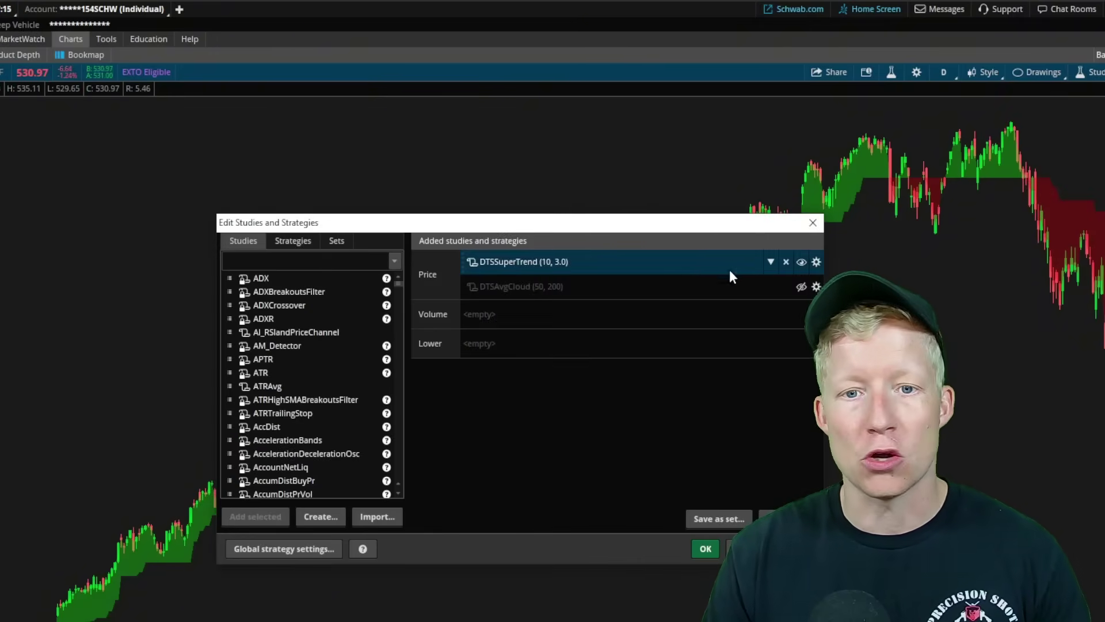
pyautogui.click(817, 261)
pyautogui.doubleClick(552, 283)
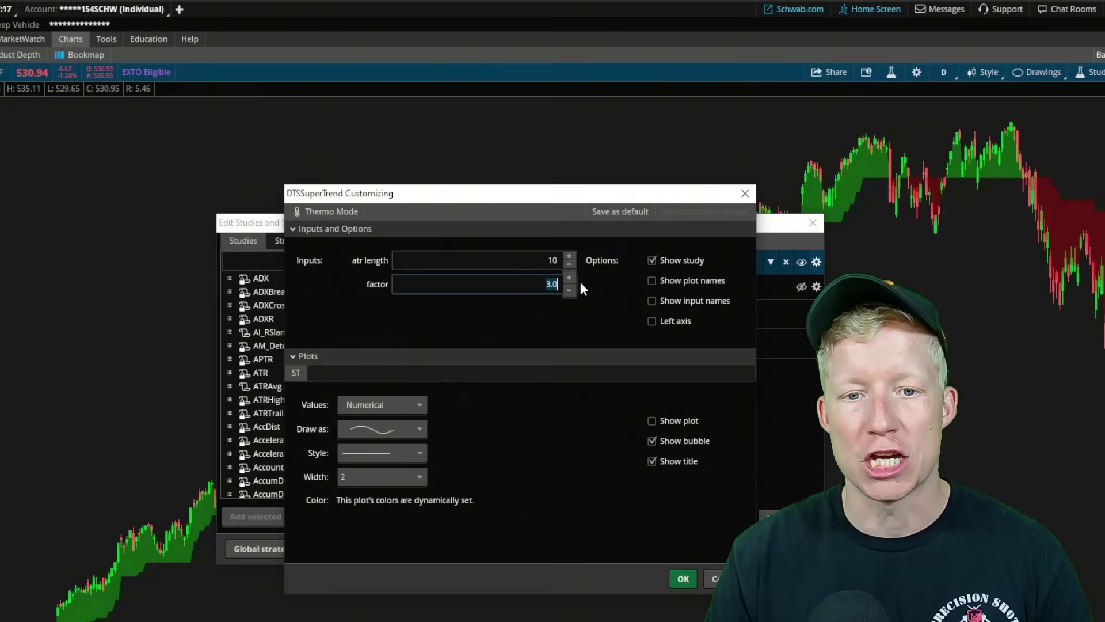
pyautogui.write('5')
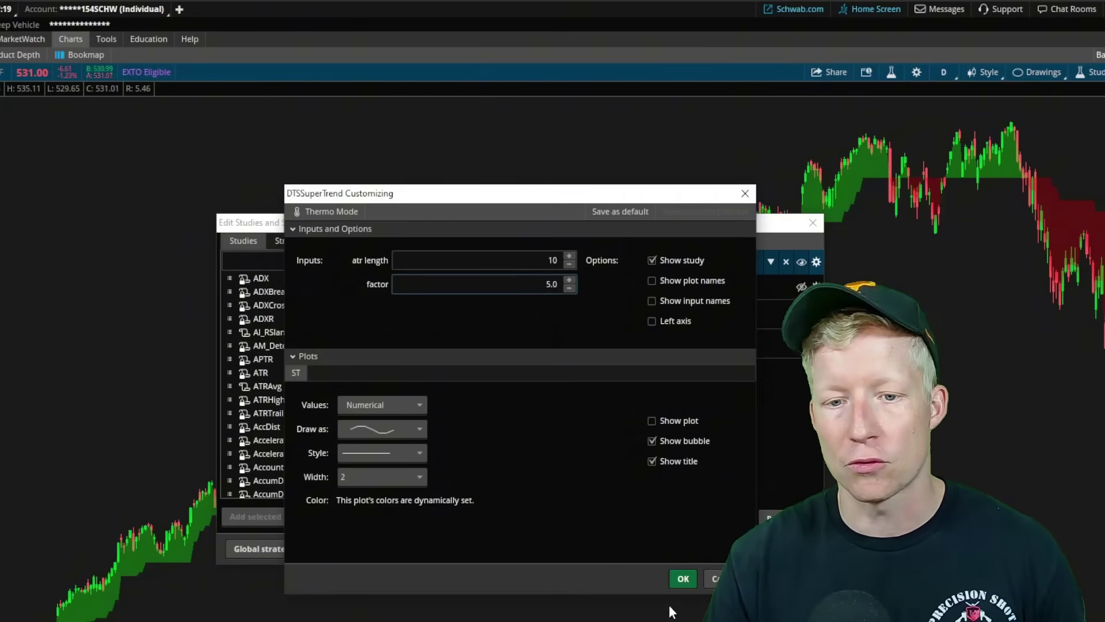
pyautogui.click(683, 578)
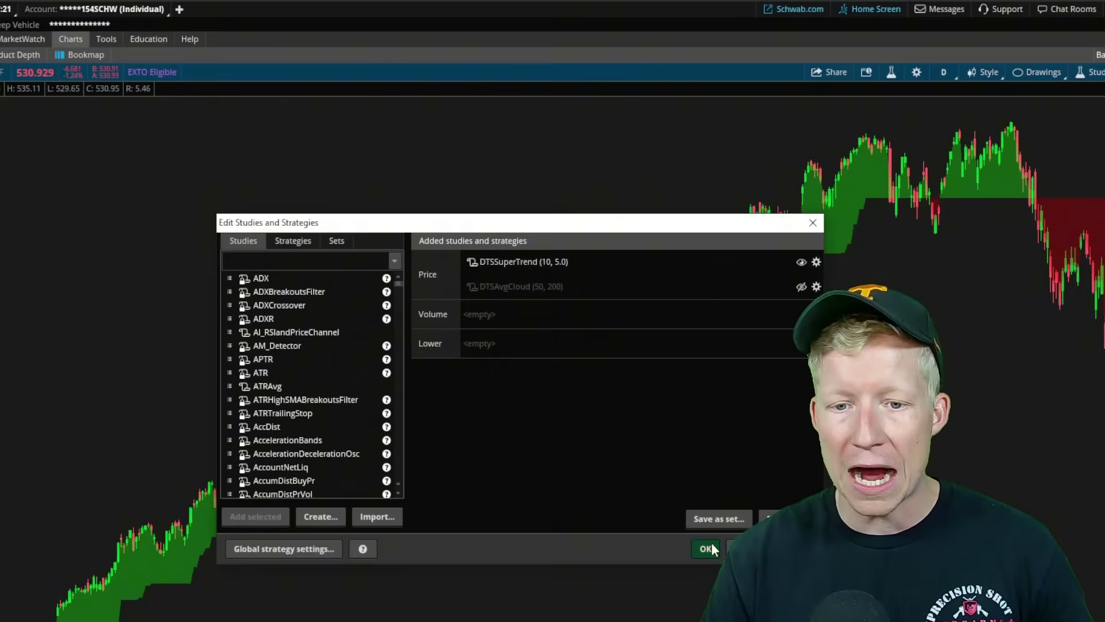
pyautogui.click(707, 549)
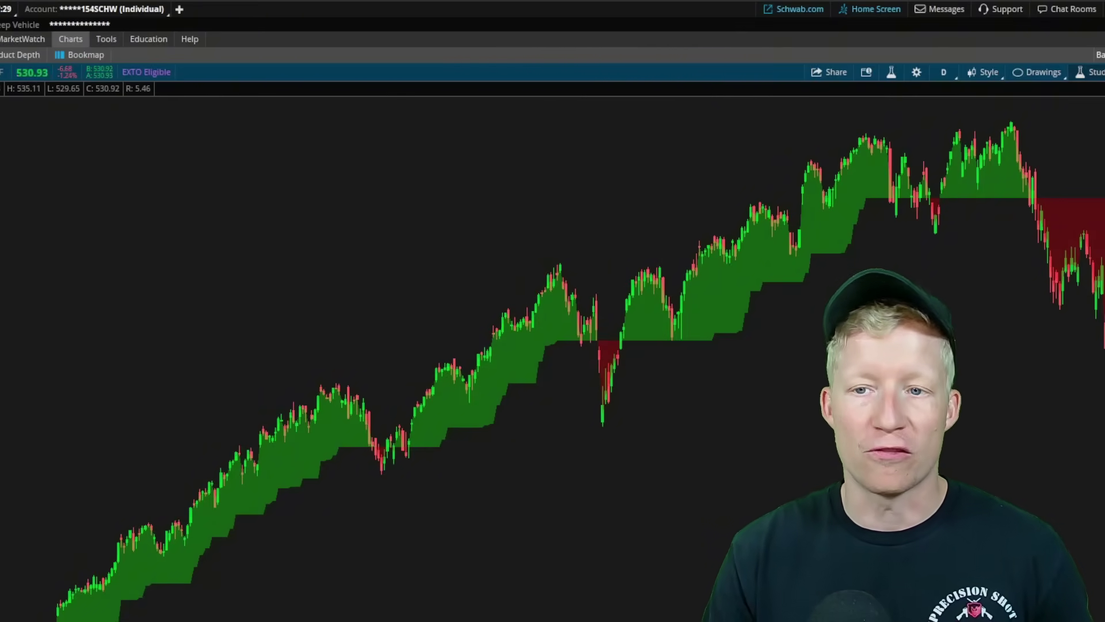
pyautogui.click(1090, 72)
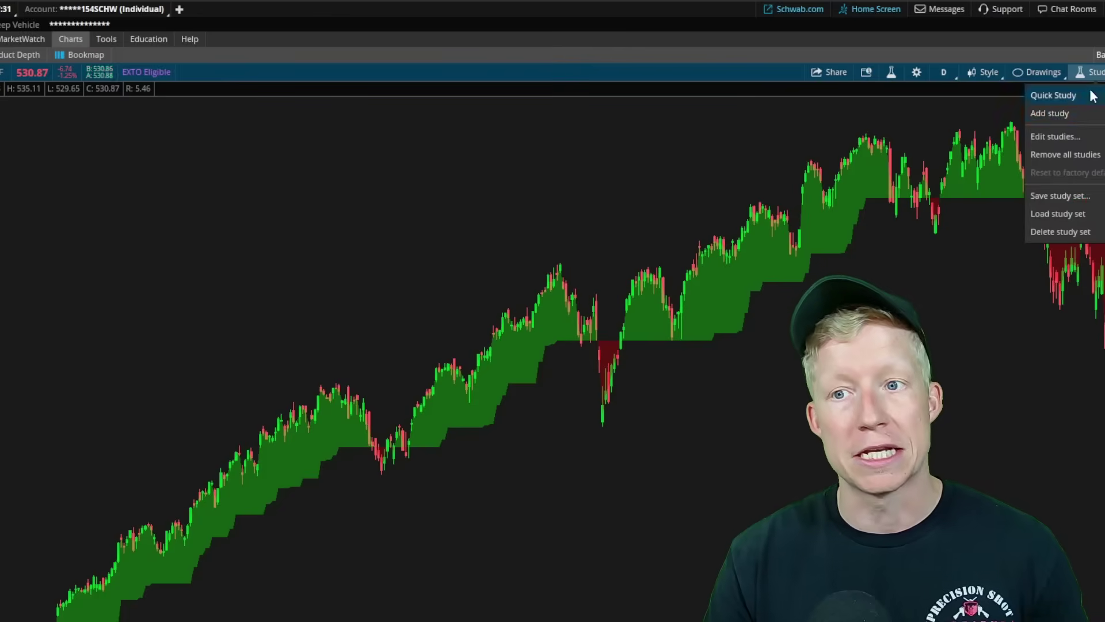
# Set DTSSuperTrend to factor 3 and ATR length 20 and apply it to the chart
pyautogui.click(1079, 137)
pyautogui.click(816, 262)
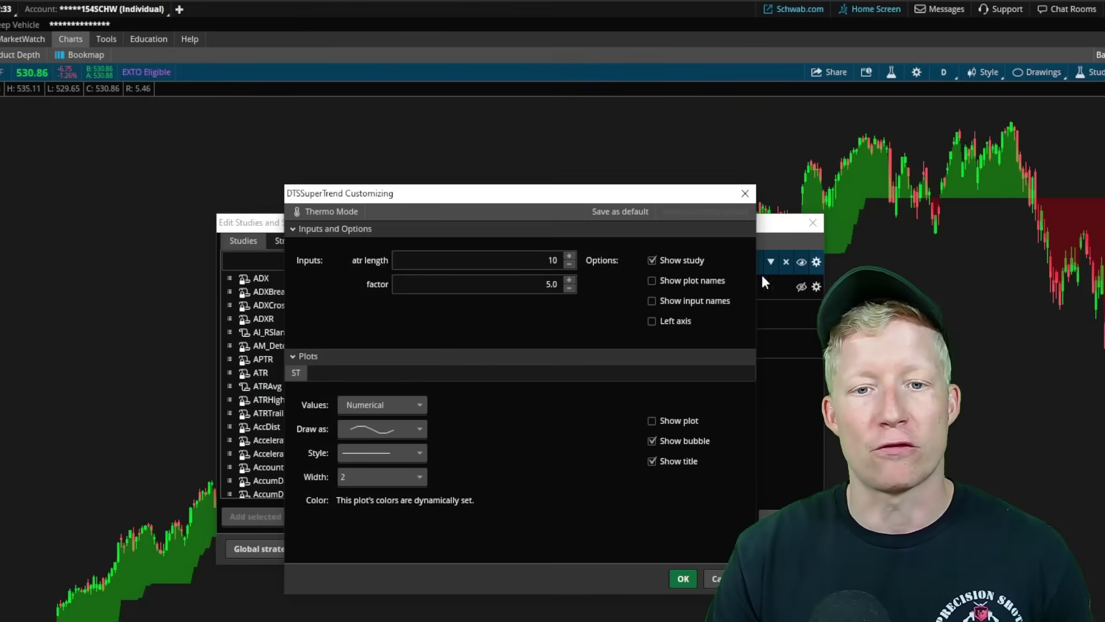
pyautogui.doubleClick(542, 290)
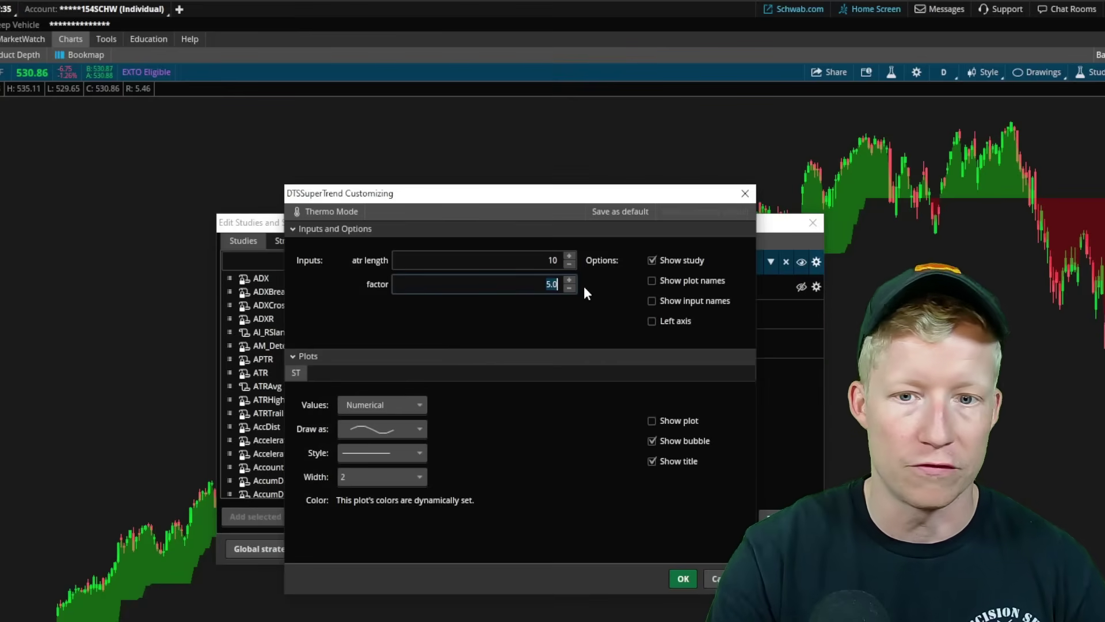
pyautogui.write('3')
pyautogui.doubleClick(573, 264)
pyautogui.write('20')
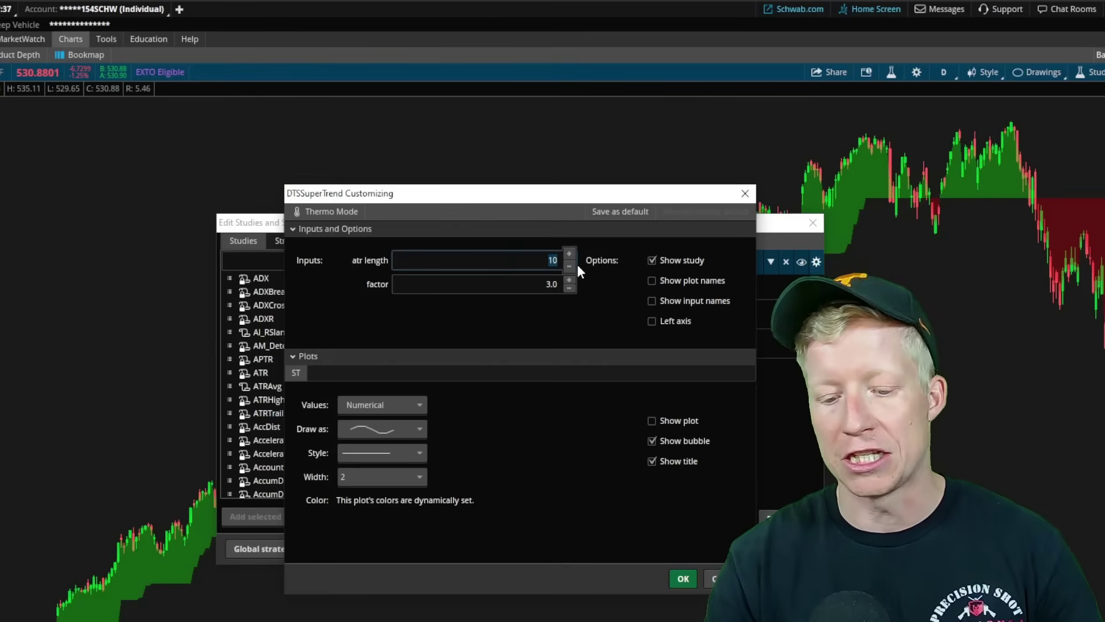
pyautogui.click(683, 578)
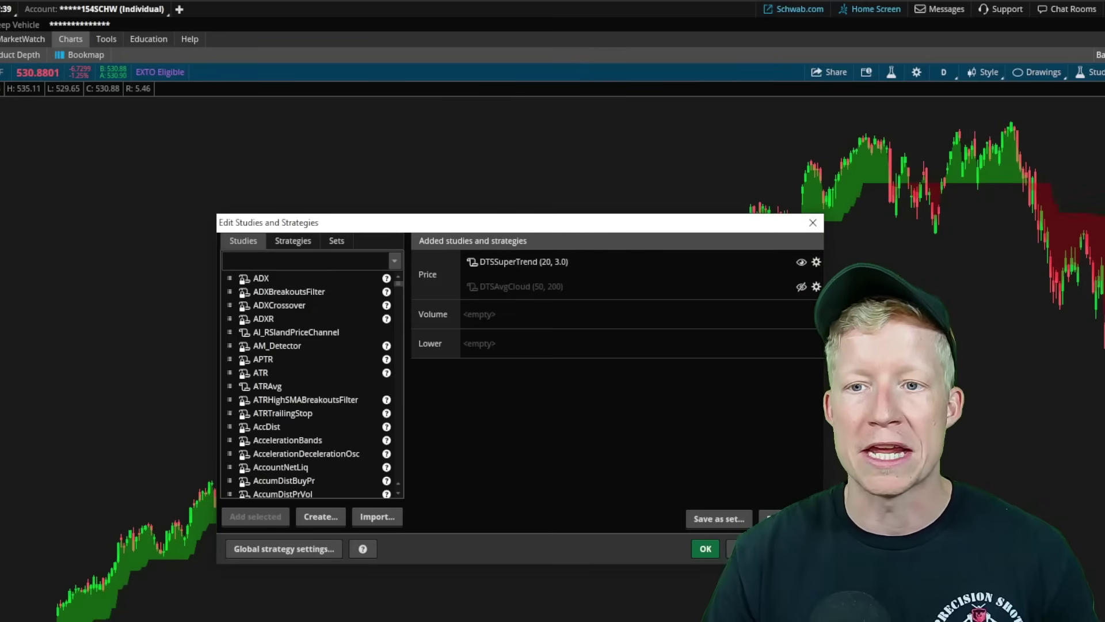
pyautogui.click(706, 548)
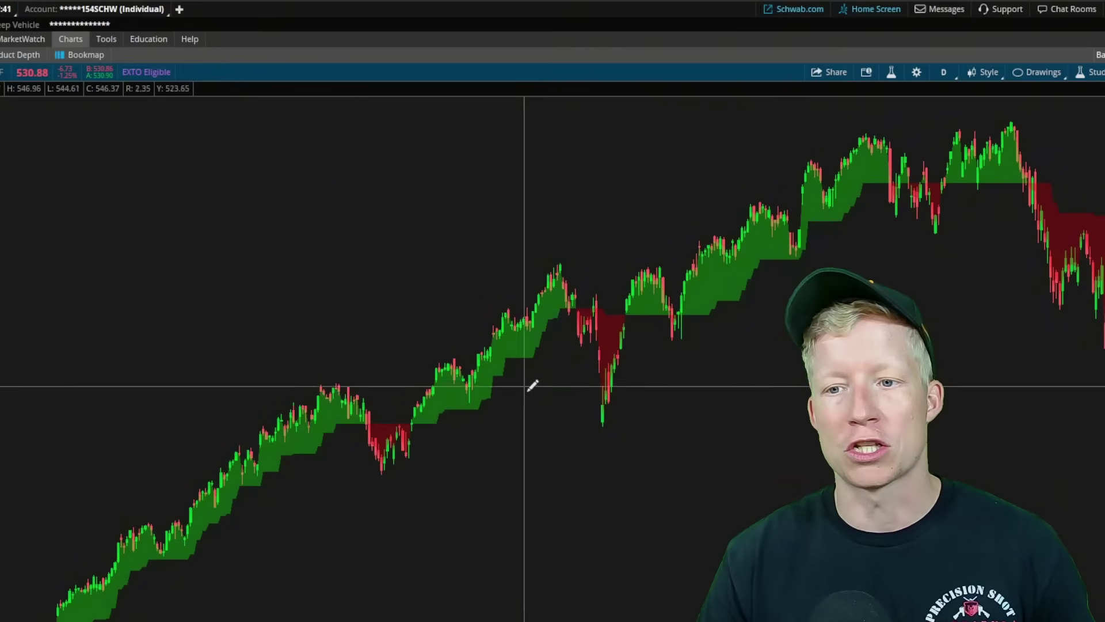
# Put the DTSSuperTrend ATR length back to 10 and apply it
pyautogui.click(1088, 72)
pyautogui.click(1063, 137)
pyautogui.click(816, 261)
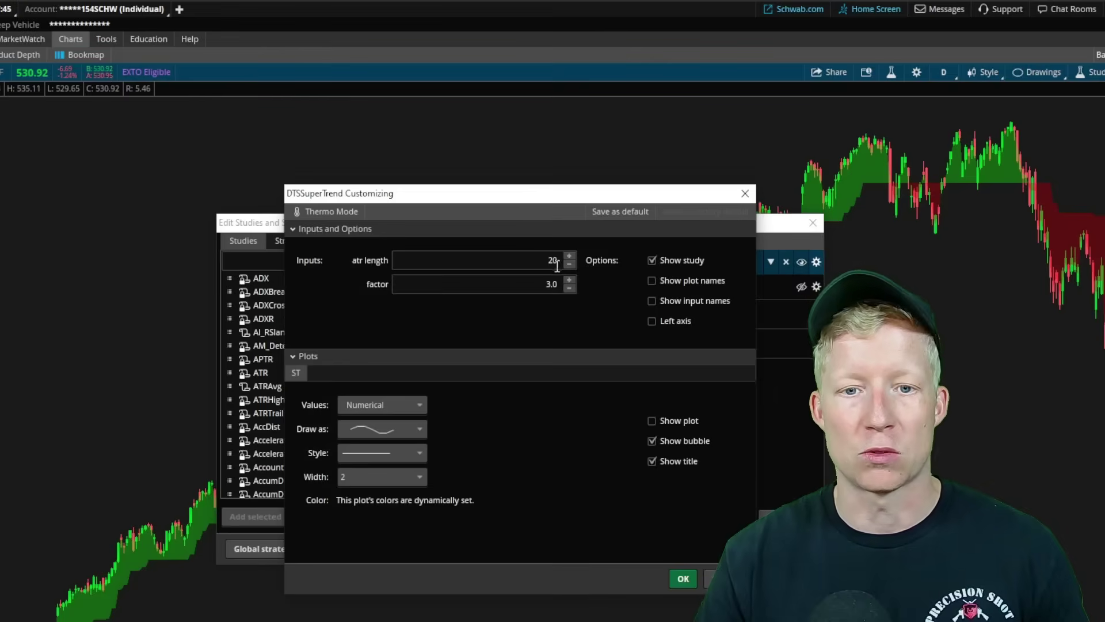
pyautogui.write('10')
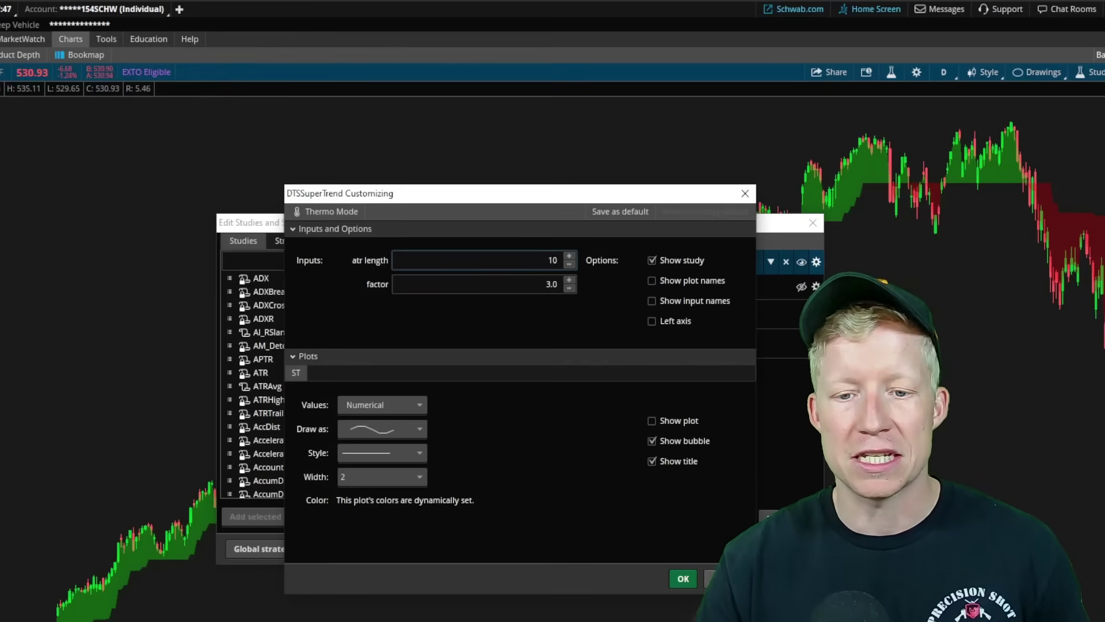
pyautogui.press('Return')
pyautogui.click(705, 548)
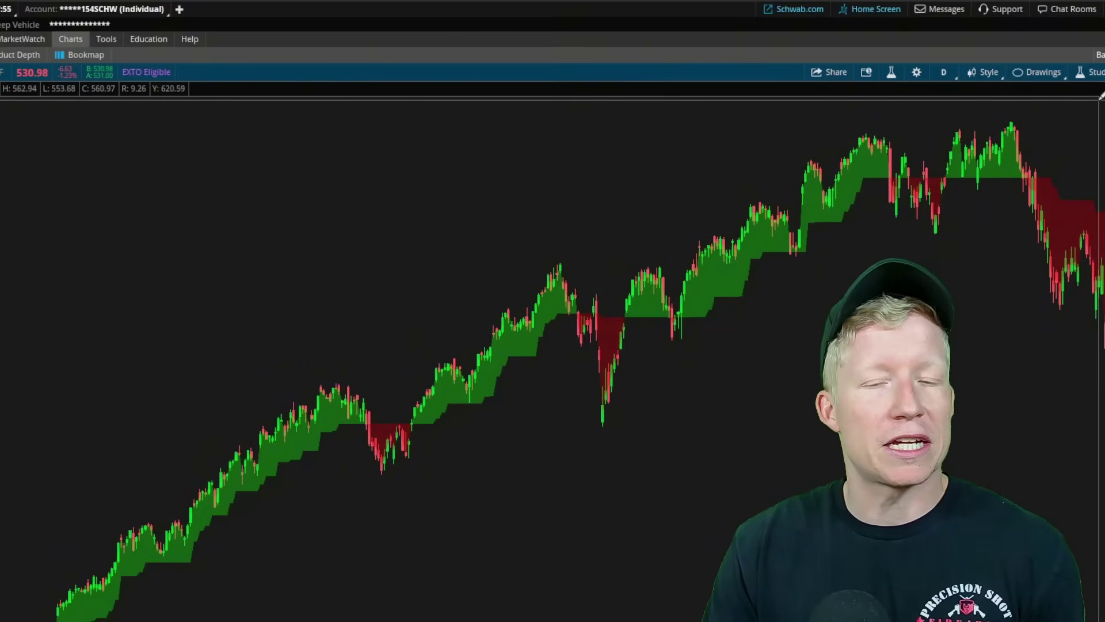
# Change the DTSSuperTrend factor to 3.75, keeping ATR length 10, and apply it
pyautogui.click(1089, 73)
pyautogui.click(1062, 131)
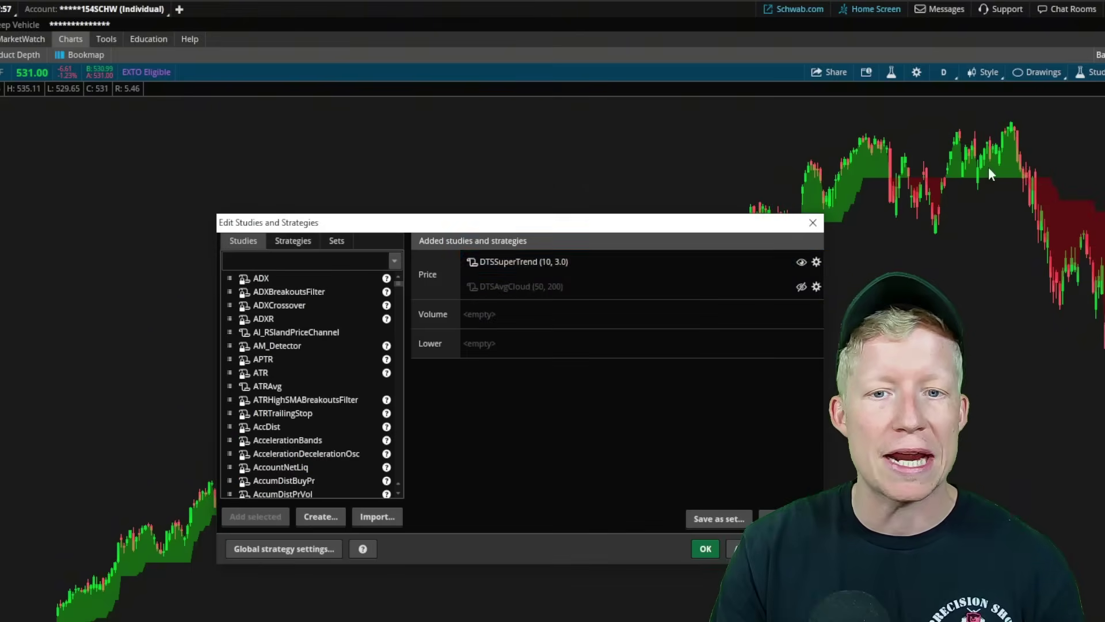
pyautogui.click(815, 261)
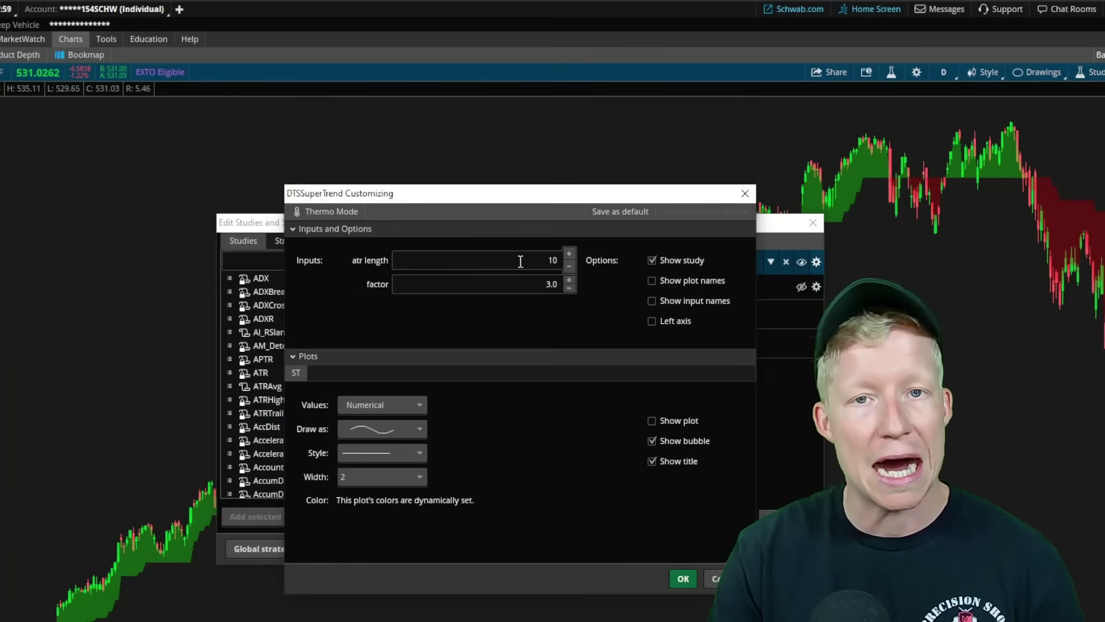
pyautogui.click(524, 259)
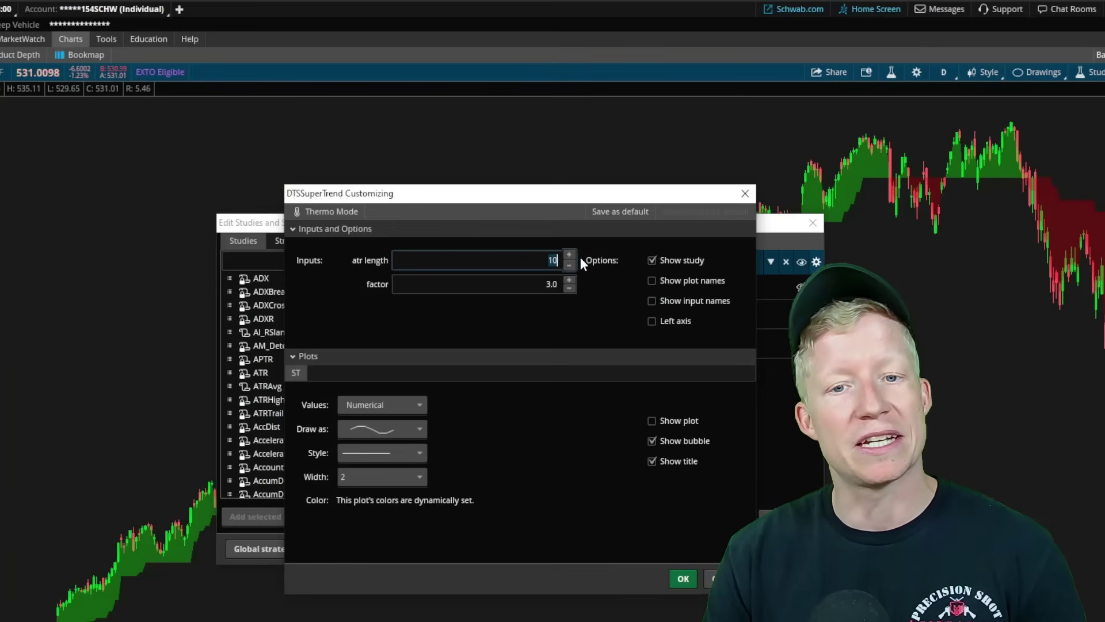
pyautogui.click(544, 281)
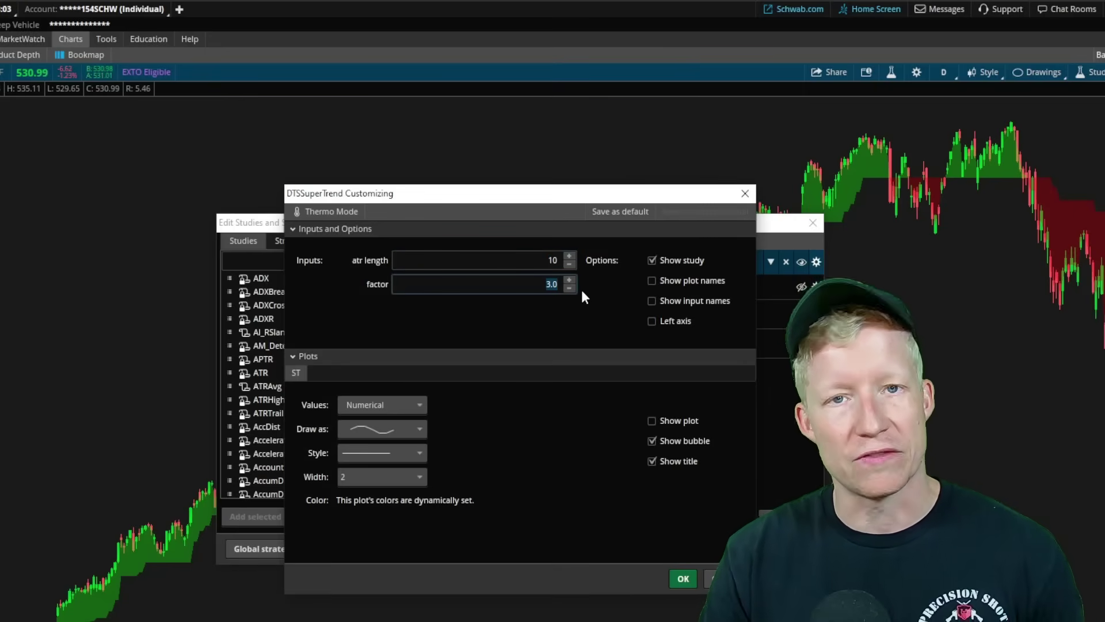
pyautogui.click(542, 265)
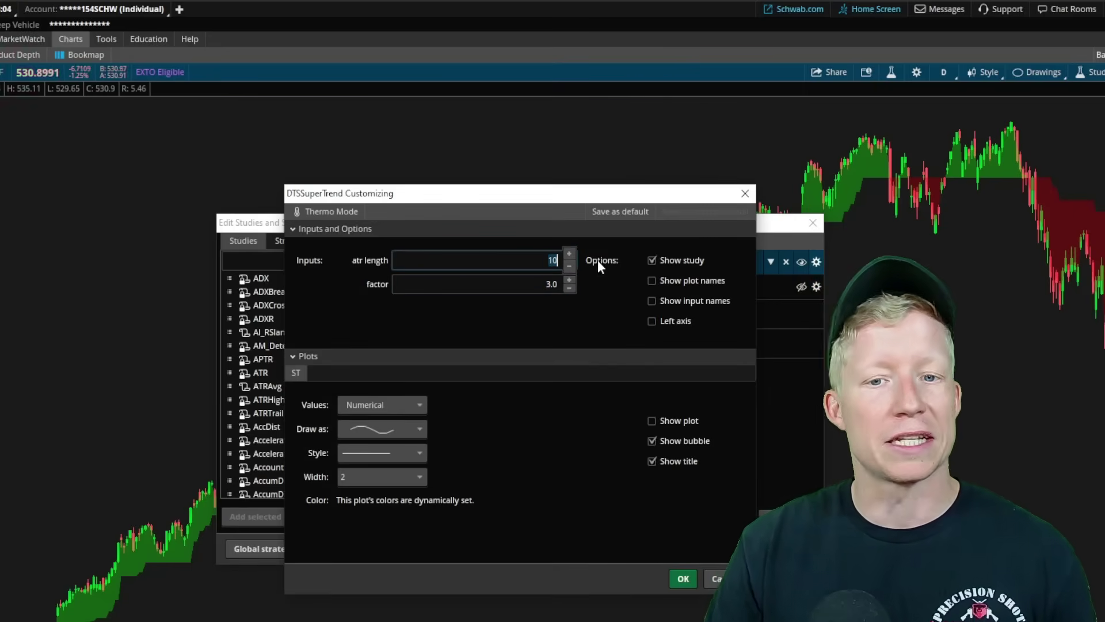
pyautogui.click(543, 282)
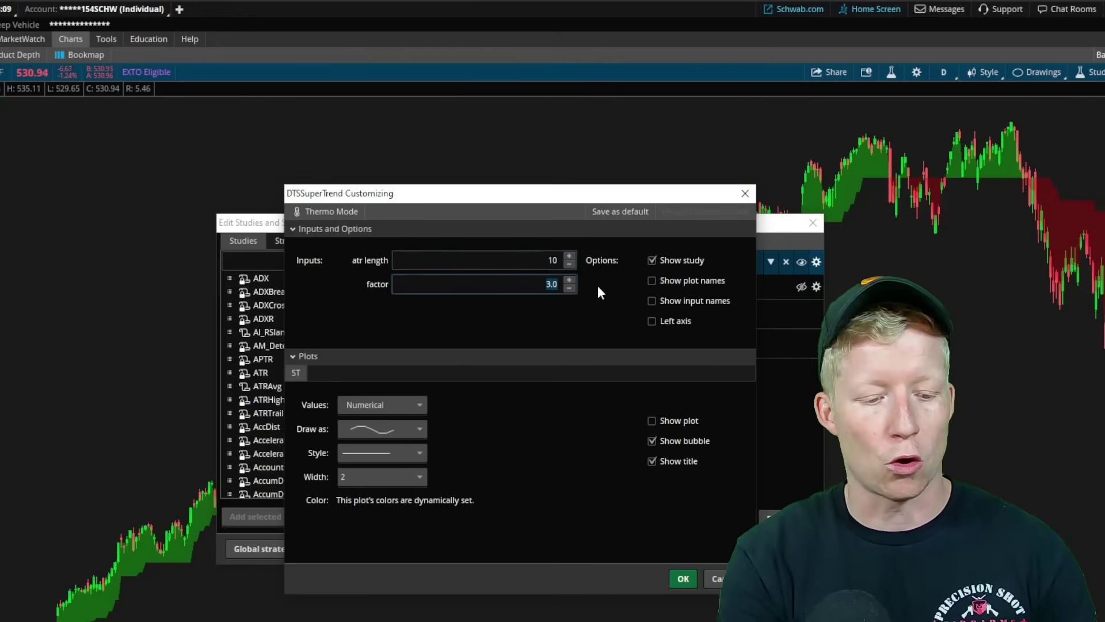
pyautogui.write('3.75')
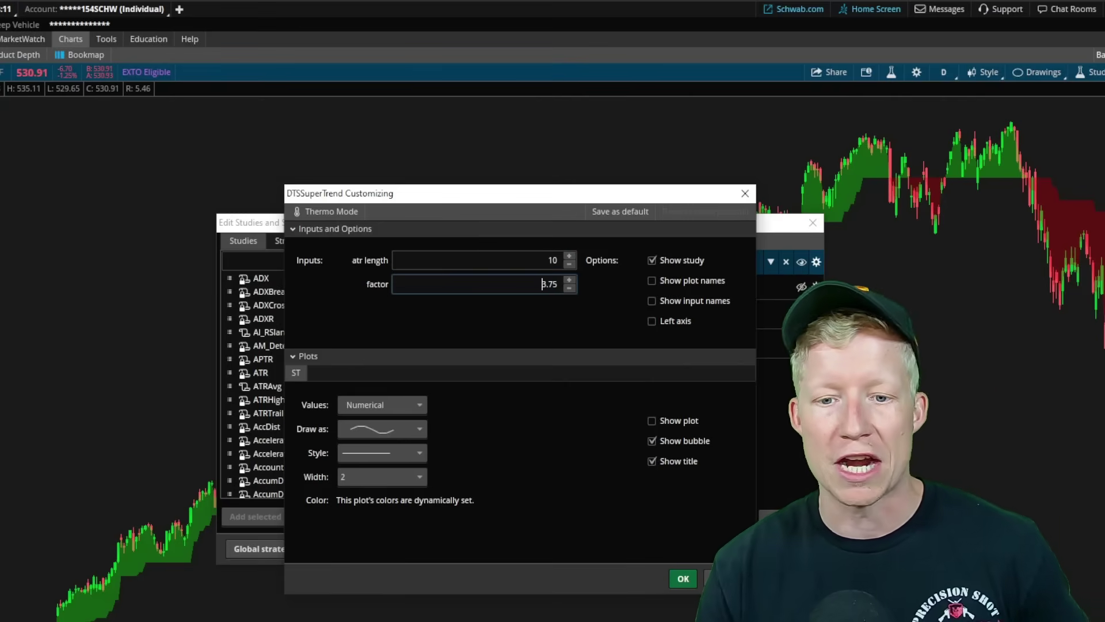
pyautogui.click(683, 579)
pyautogui.click(703, 547)
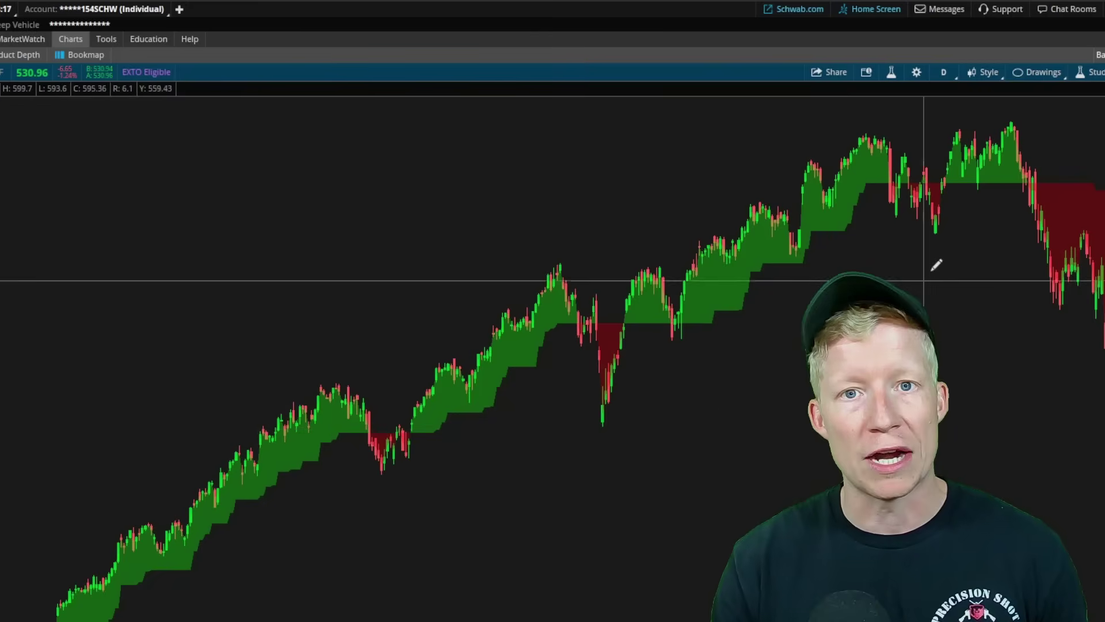
pyautogui.click(1091, 72)
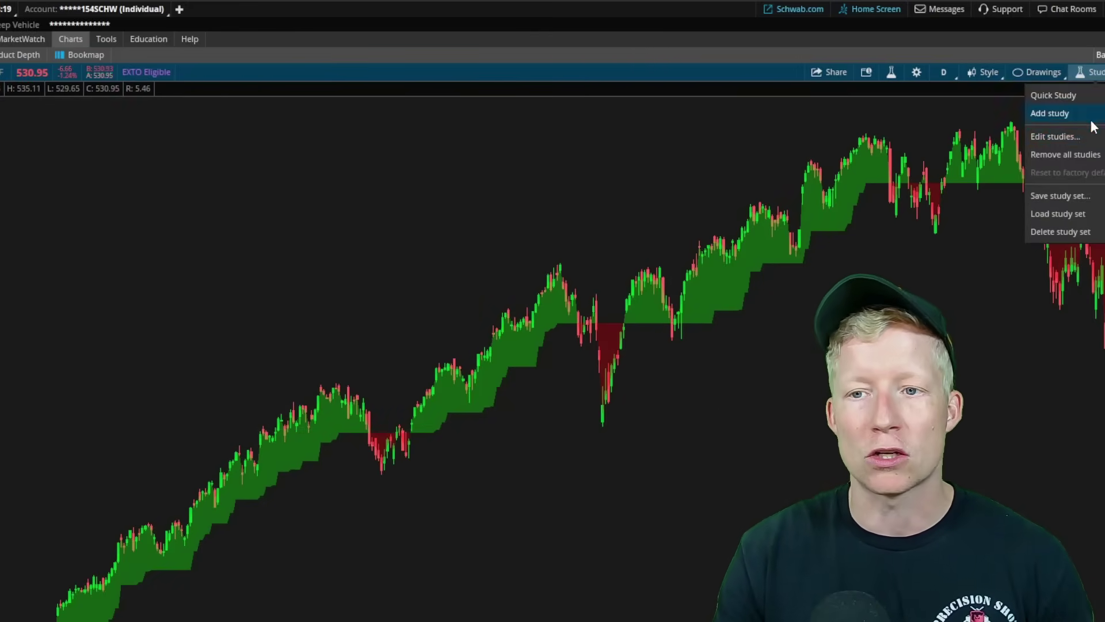
# Open the DTSSuperTrend (10, 3.75) settings from the added-studies list
pyautogui.click(1070, 136)
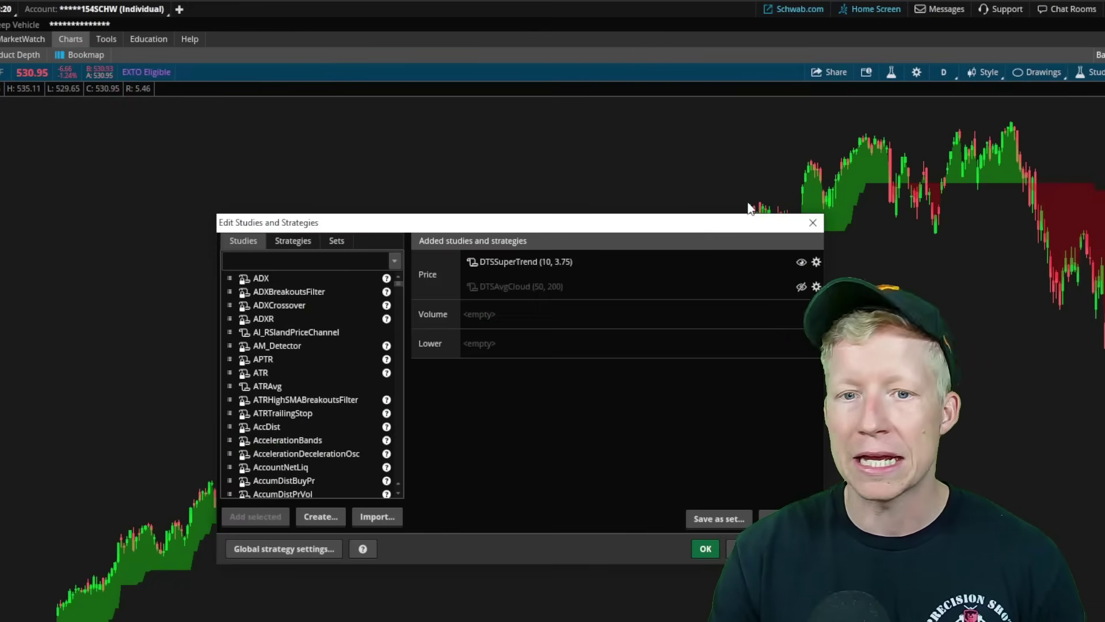
pyautogui.click(817, 262)
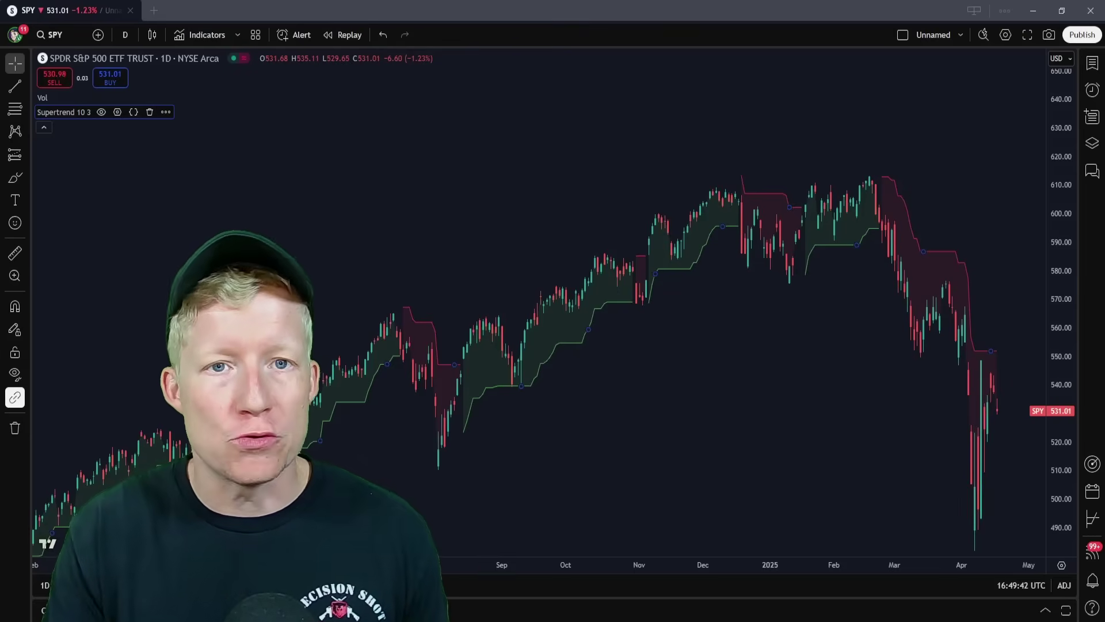
# Open the Indicators, metrics and strategies list, then close it again
pyautogui.click(219, 40)
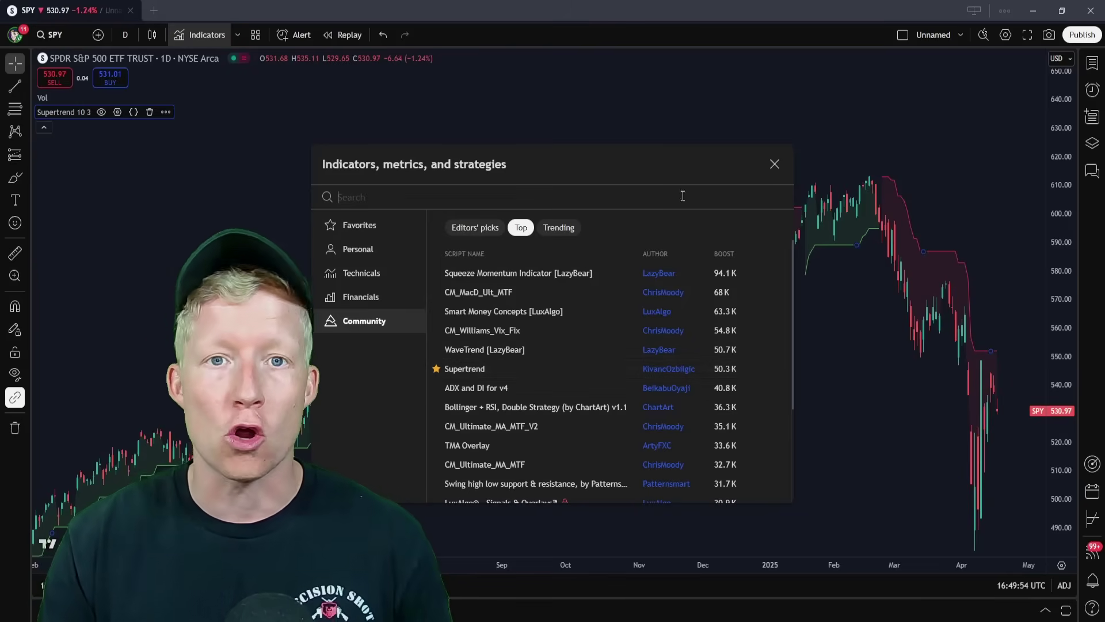
pyautogui.click(776, 164)
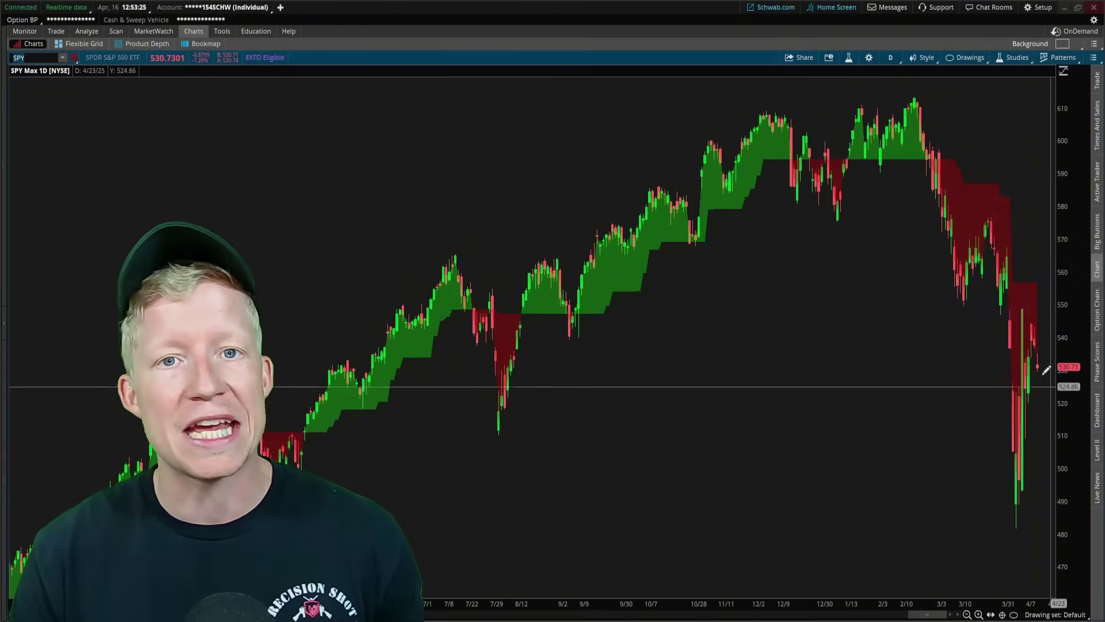
pyautogui.scroll(3, 654, 363)
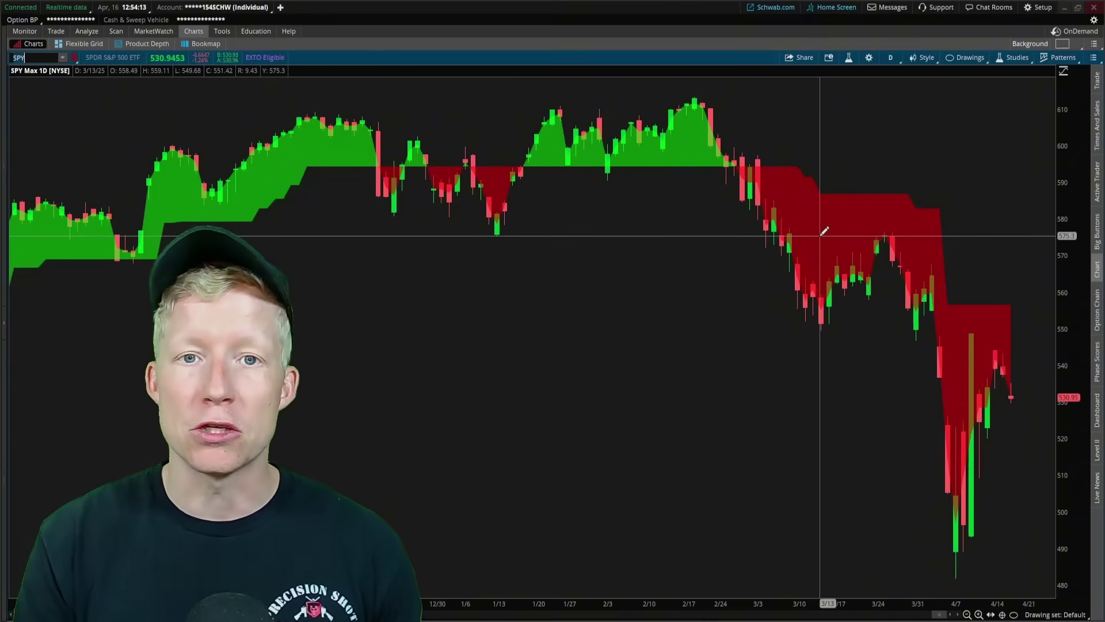
pyautogui.click(967, 614)
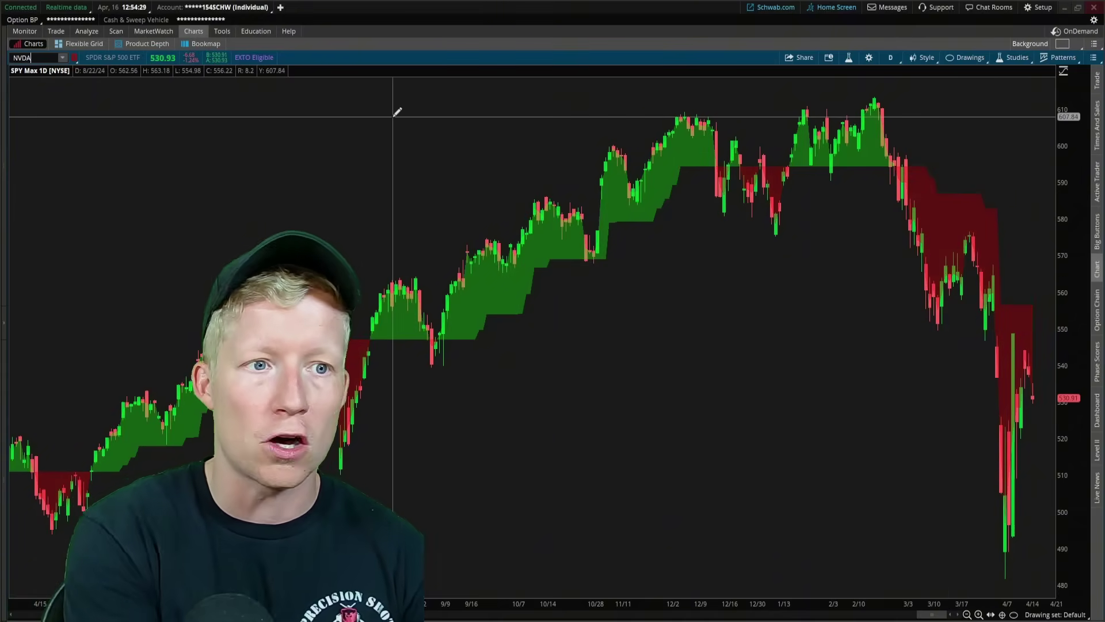
pyautogui.write('NVDA')
pyautogui.press('Return')
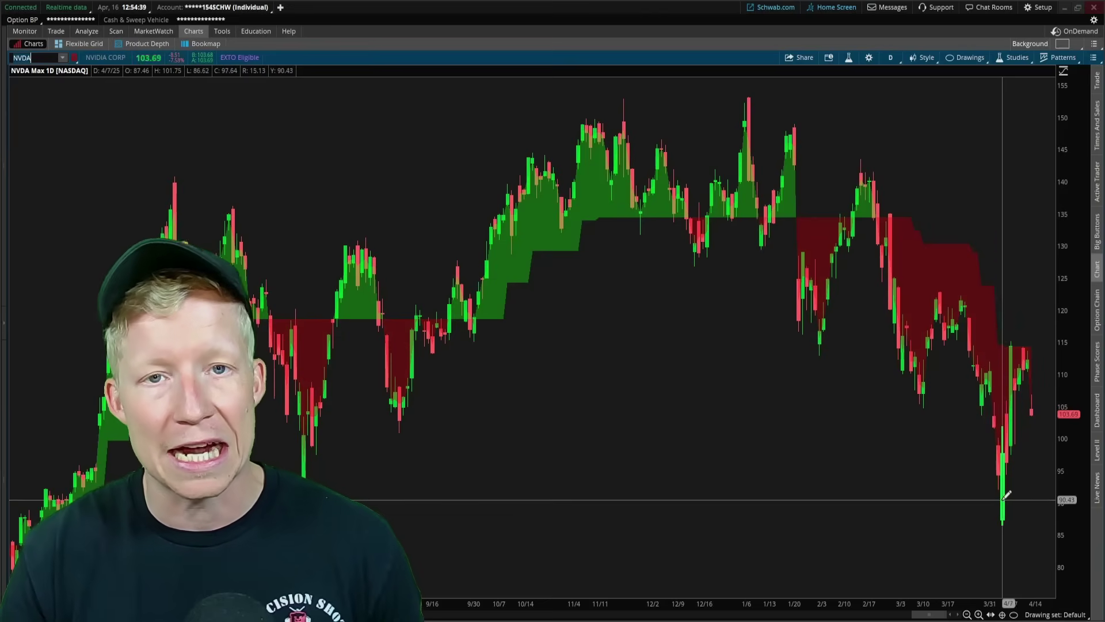
pyautogui.write('AAPL')
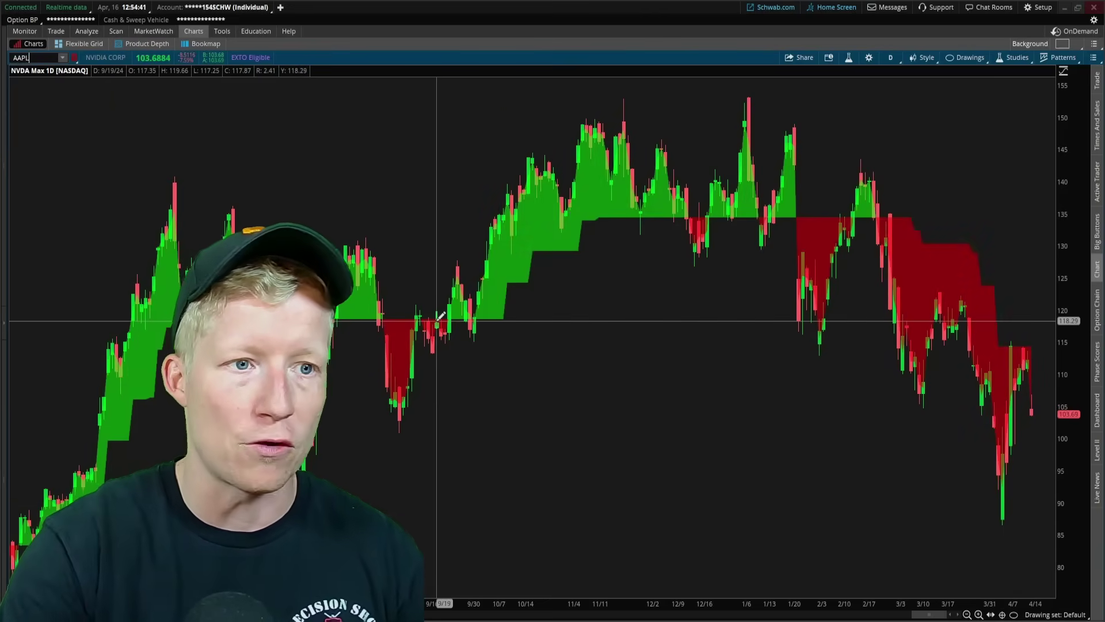
pyautogui.press('Return')
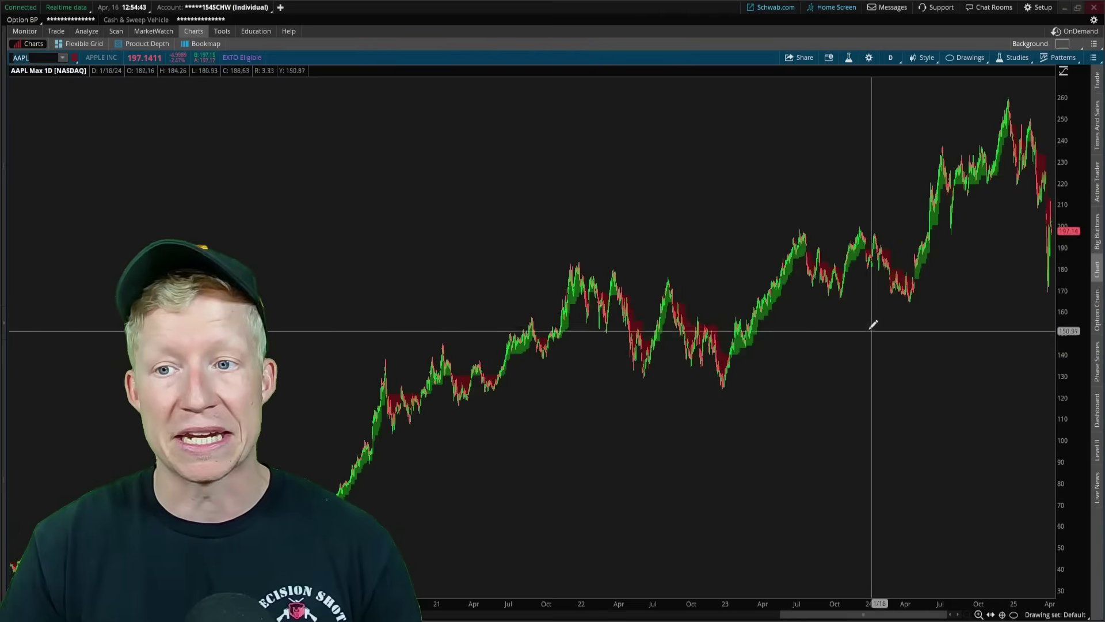
pyautogui.scroll(5, 876, 320)
pyautogui.scroll(3, 648, 365)
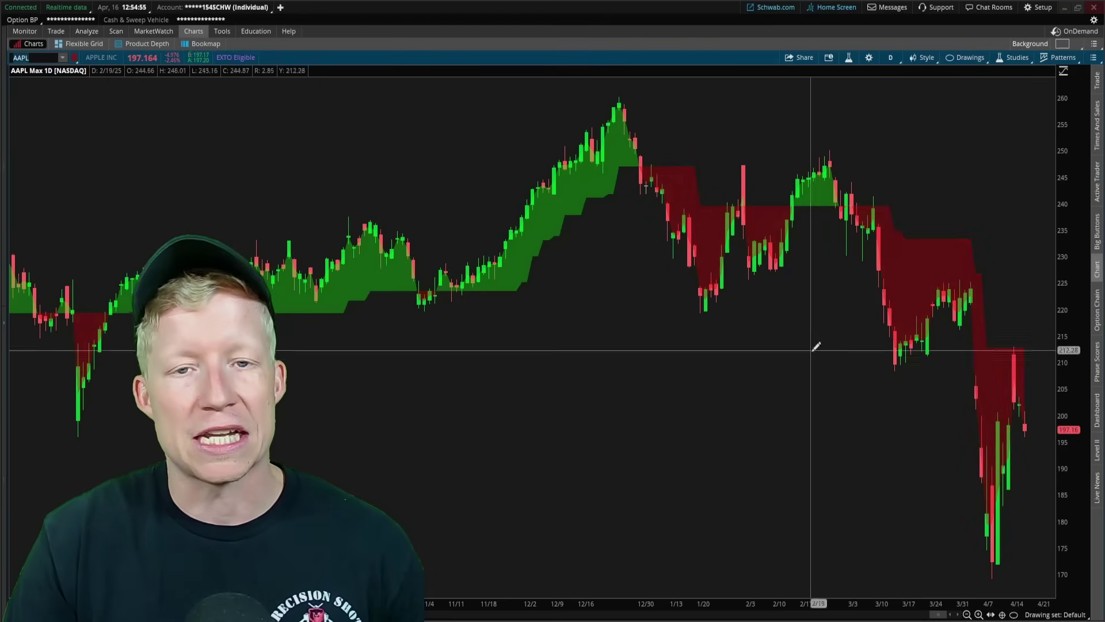
pyautogui.click(967, 615)
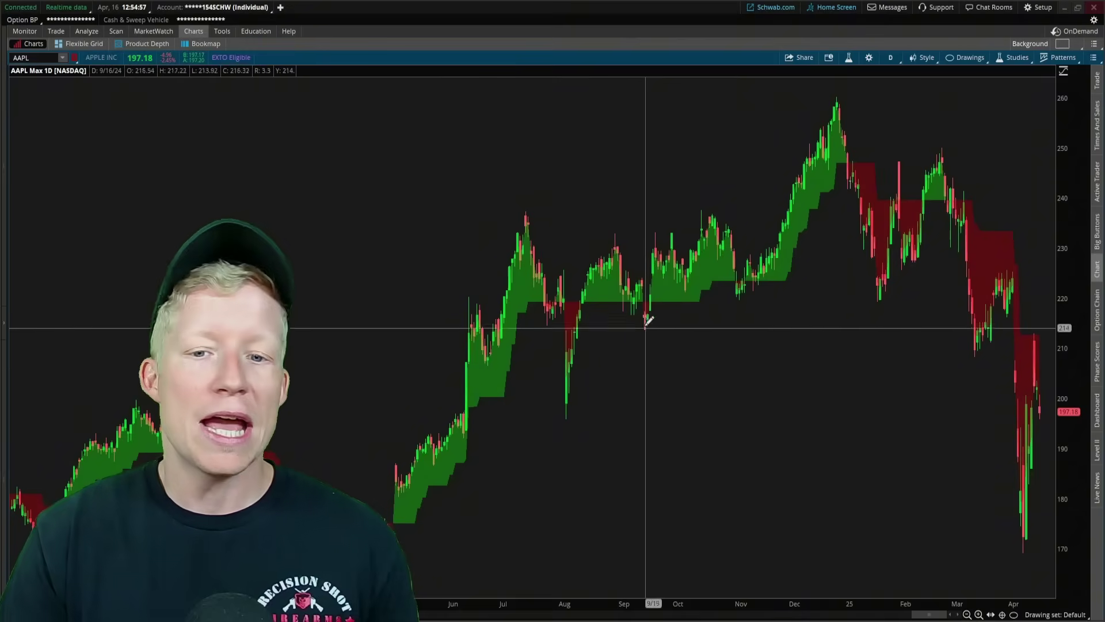
pyautogui.click(44, 60)
pyautogui.write('SPY')
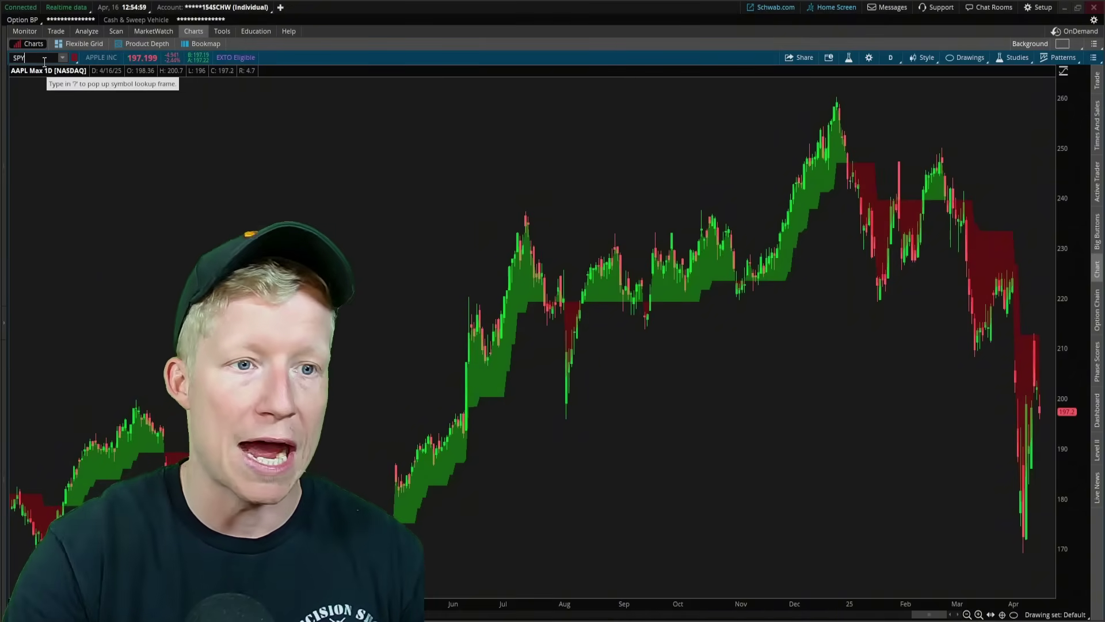
pyautogui.press('Return')
pyautogui.moveTo(820, 322); pyautogui.dragTo(829, 324)
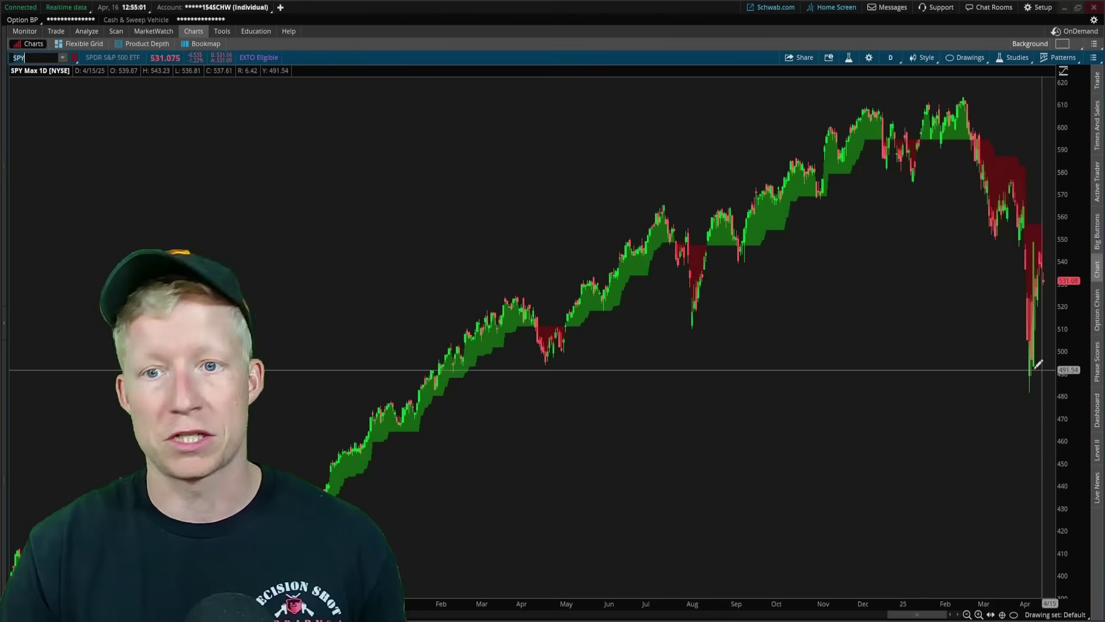
pyautogui.scroll(3, 362, 299)
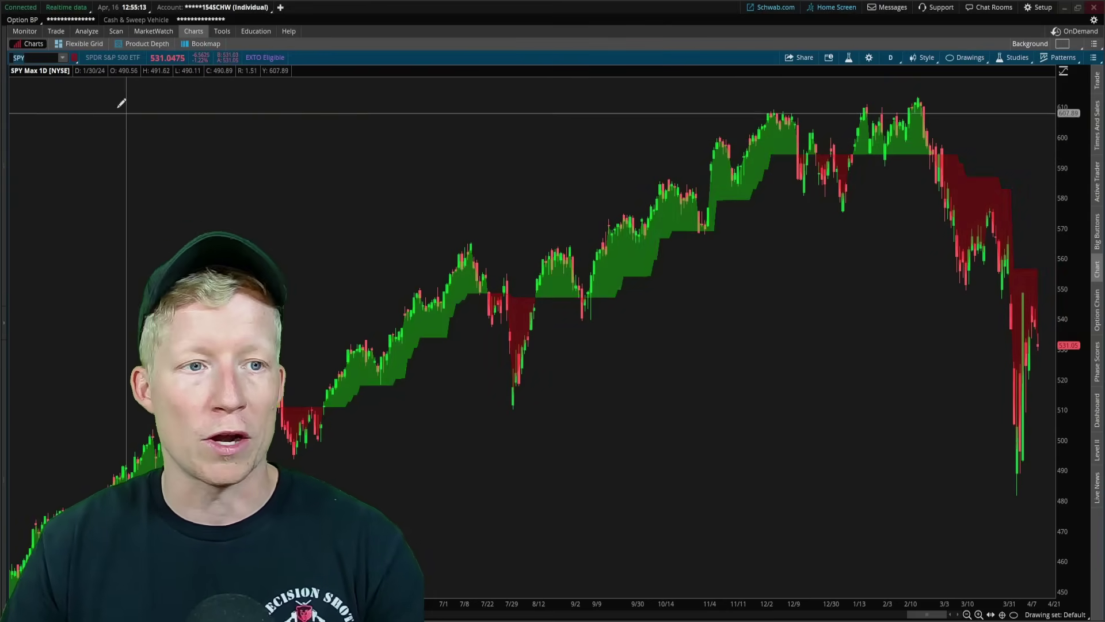
pyautogui.press('Return')
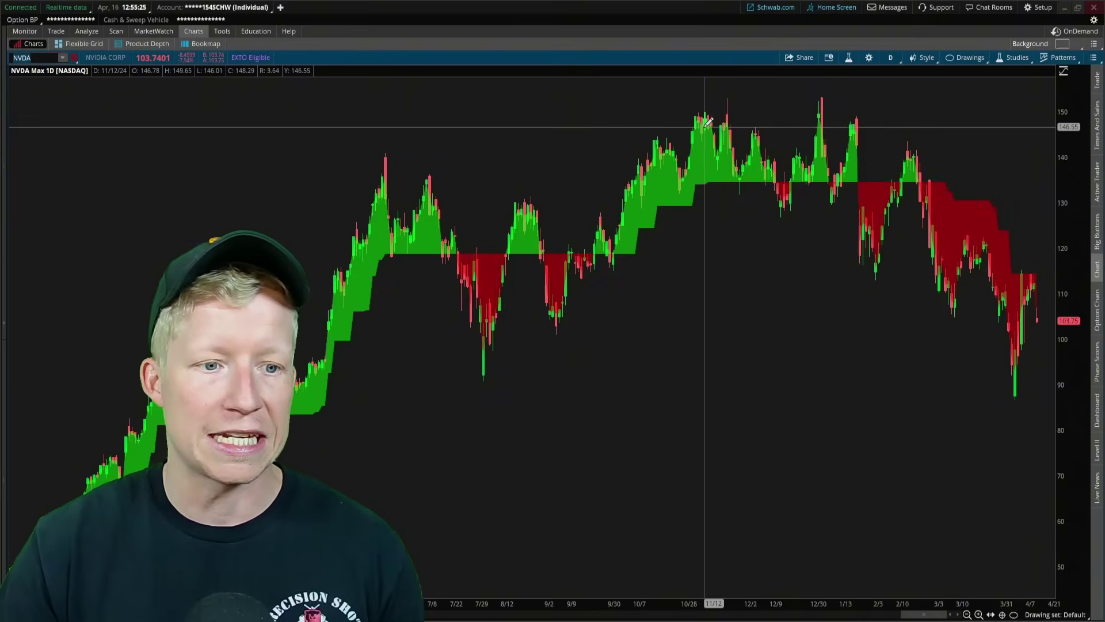
# Load the AAPL chart, then switch to SPY and zoom in on it
pyautogui.press('Return')
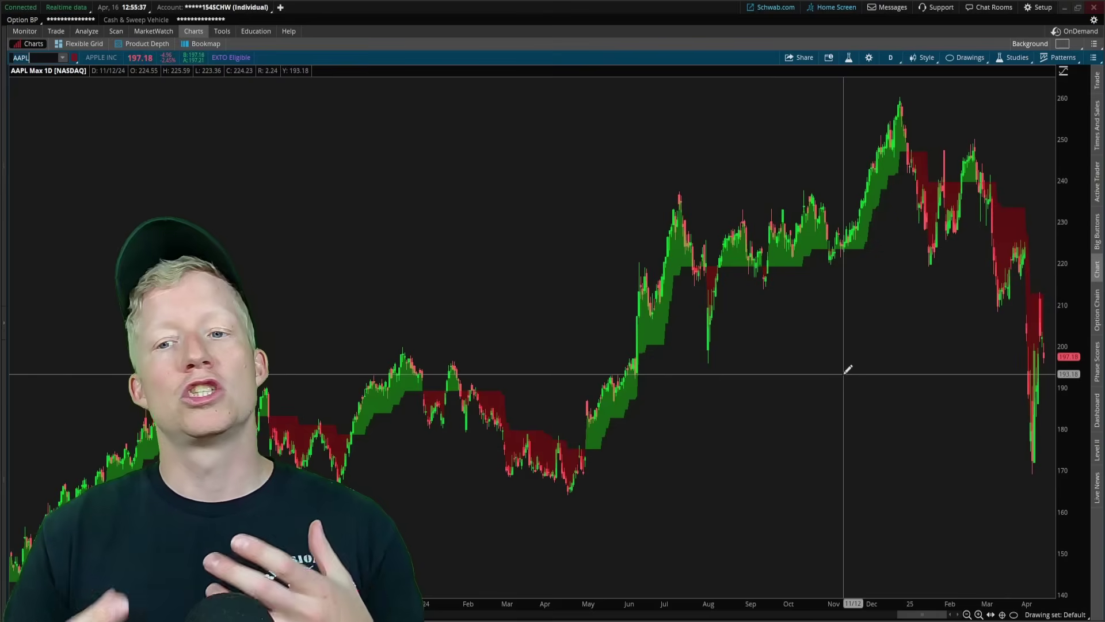
pyautogui.write('SPY')
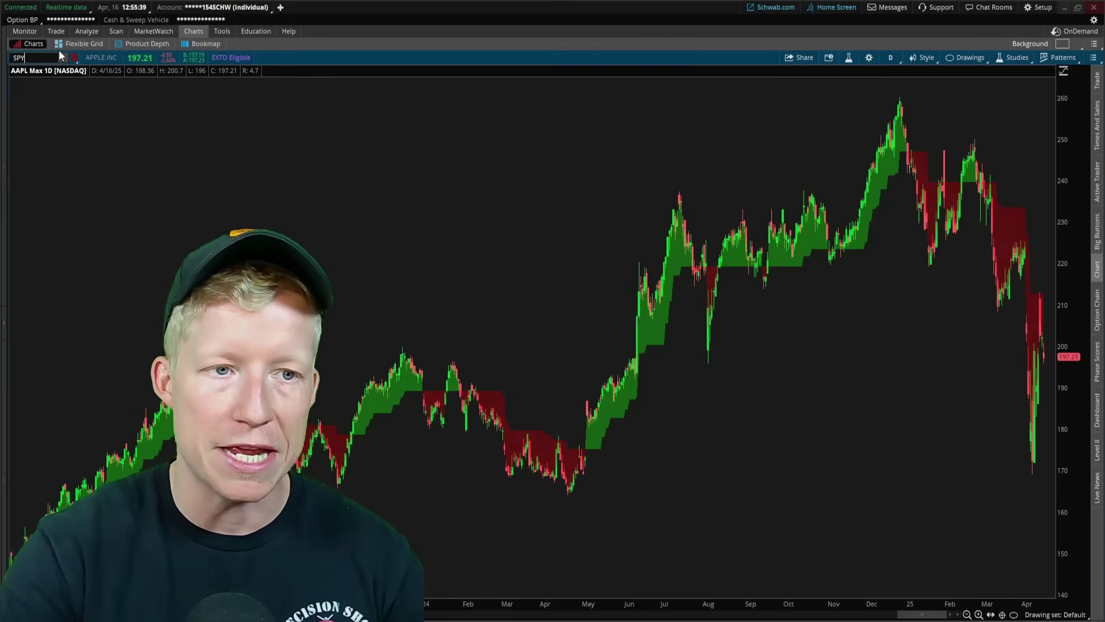
pyautogui.press('Return')
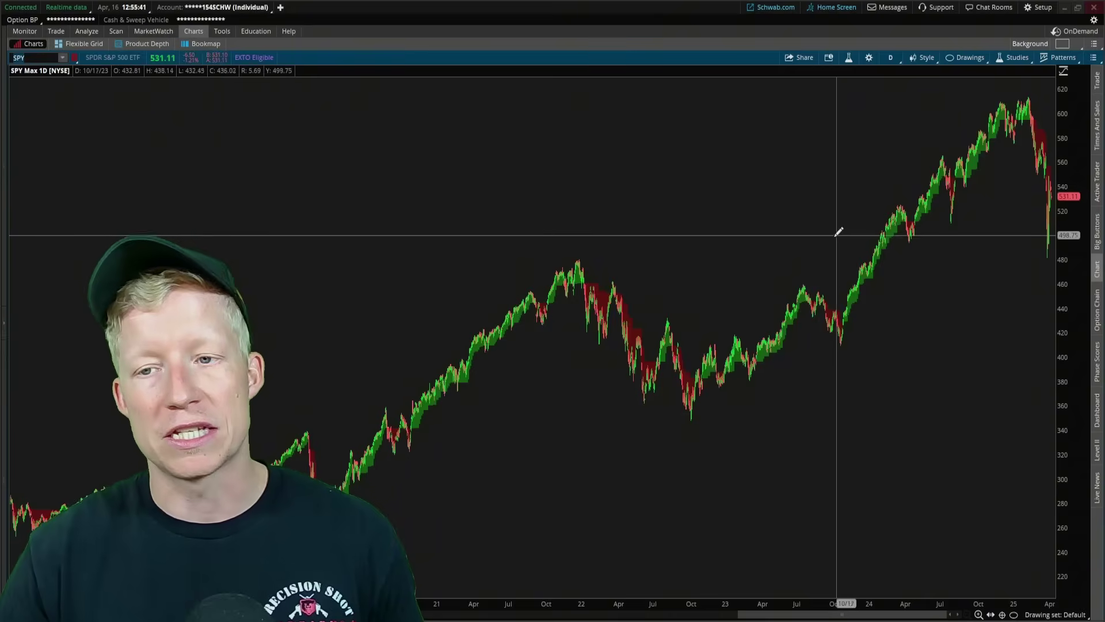
pyautogui.scroll(3, 838, 229)
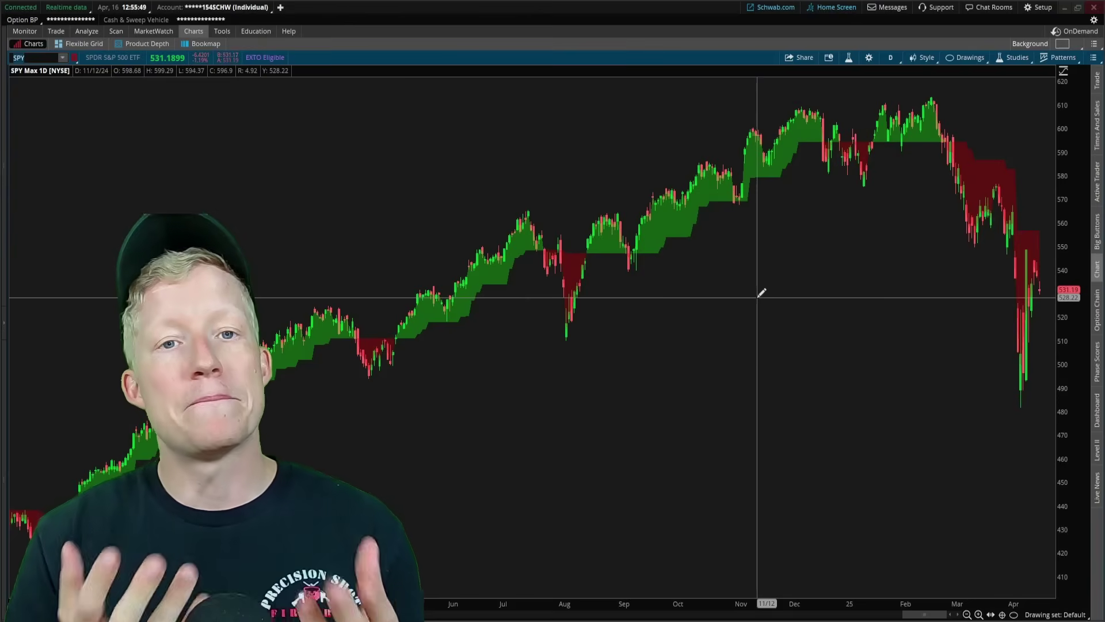
pyautogui.scroll(5, 750, 254)
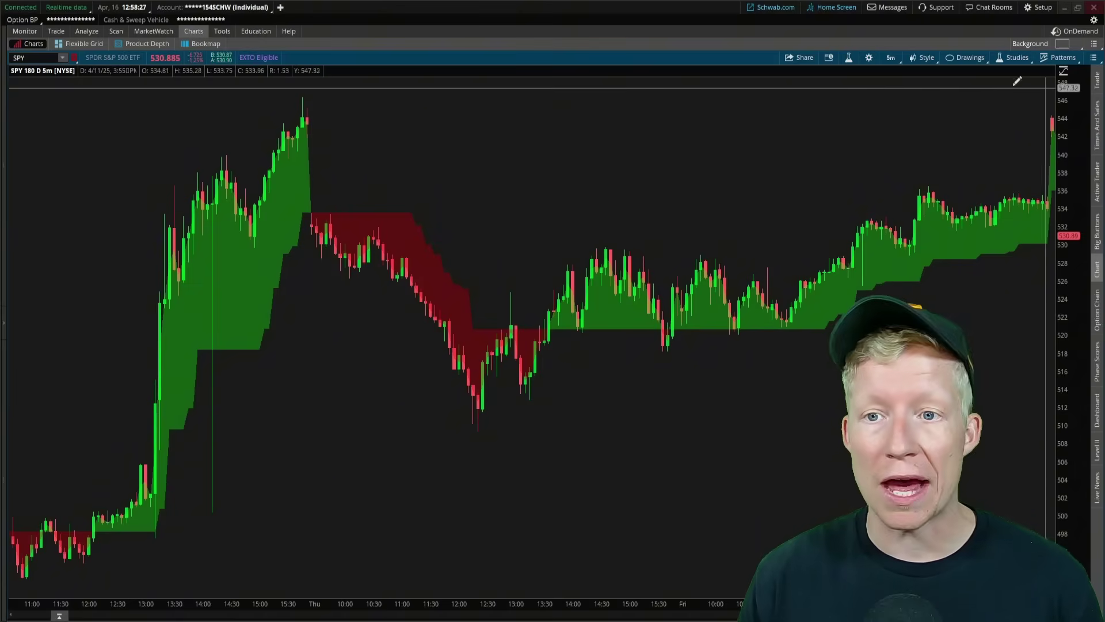
# Check the time frame list, mark the 4/9 to 4/14 date range, and bring up drawing tools
pyautogui.click(889, 60)
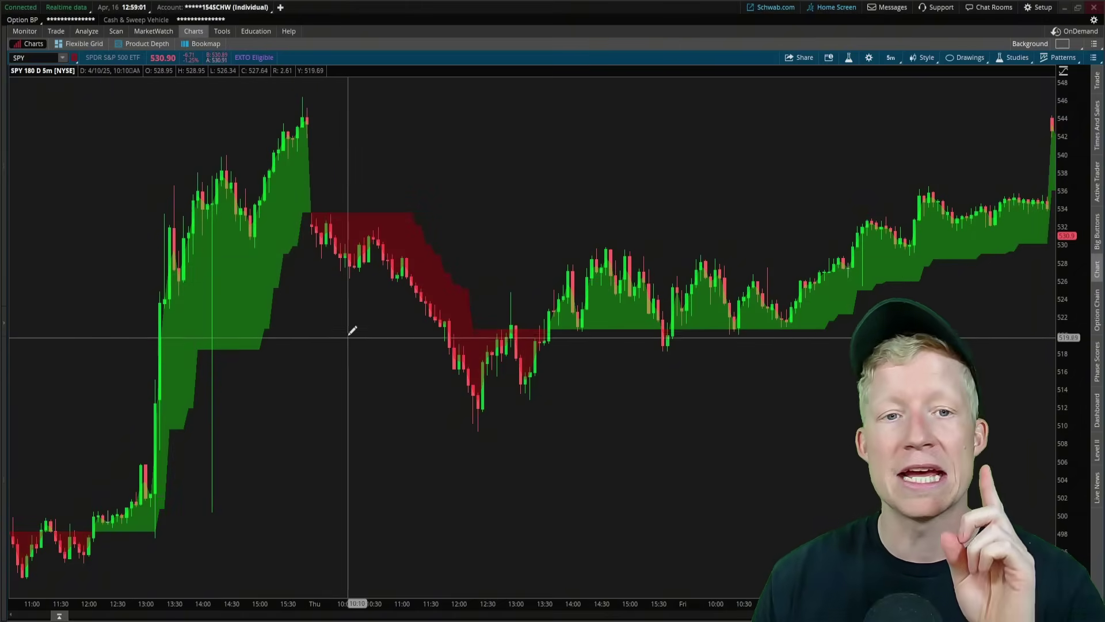
pyautogui.moveTo(309, 226); pyautogui.dragTo(1054, 231)
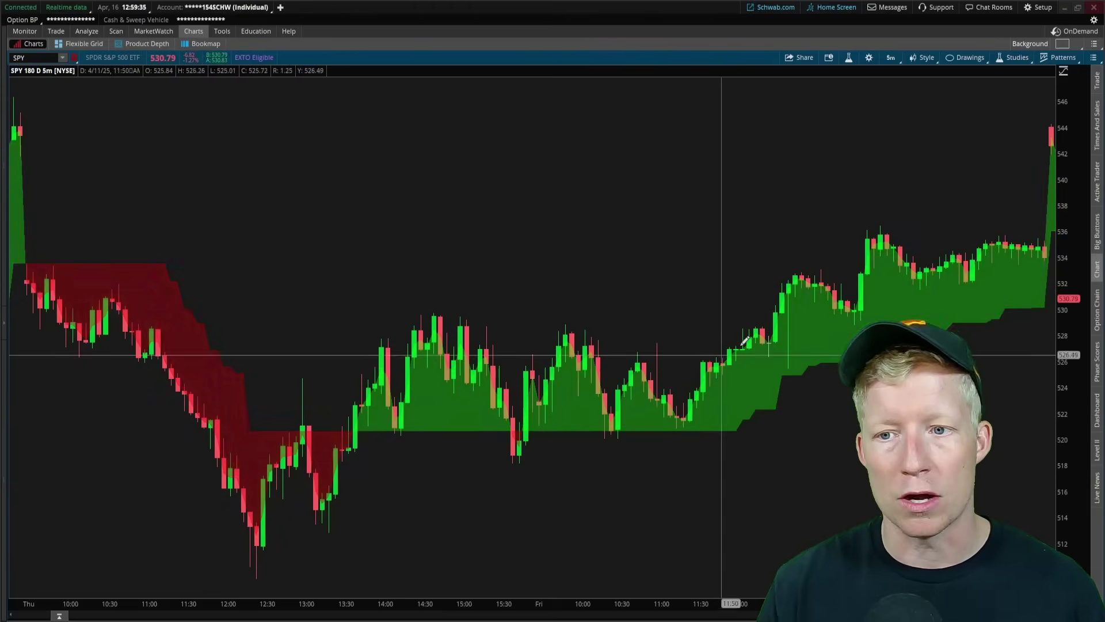
pyautogui.rightClick(445, 383)
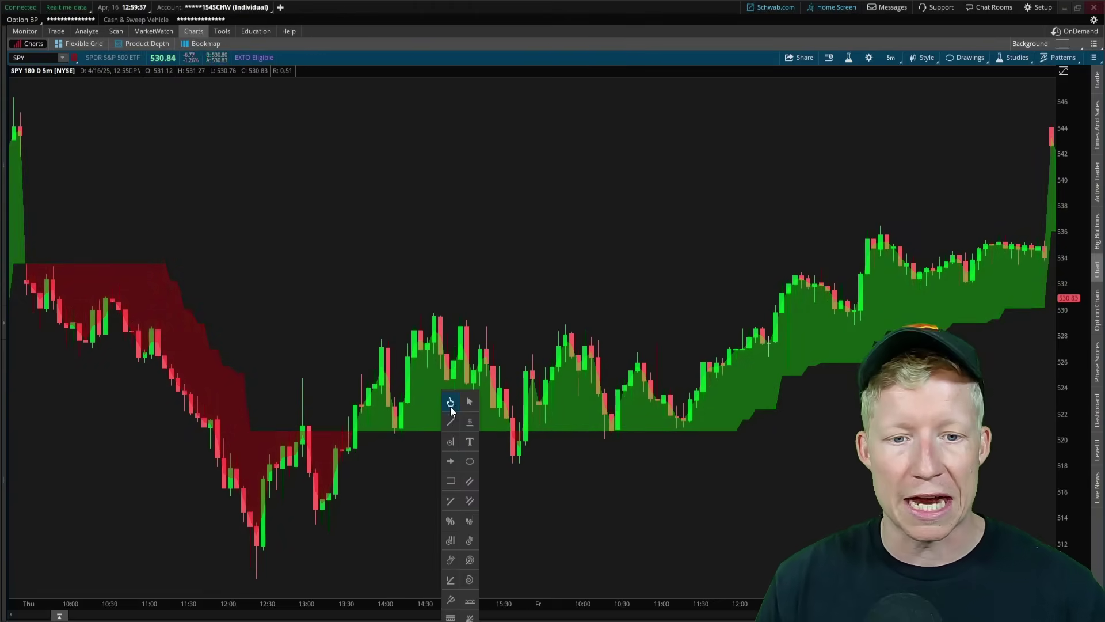
# Start a trendline at Thursday afternoon's low on the SPY chart, then discard it
pyautogui.click(450, 423)
pyautogui.click(353, 430)
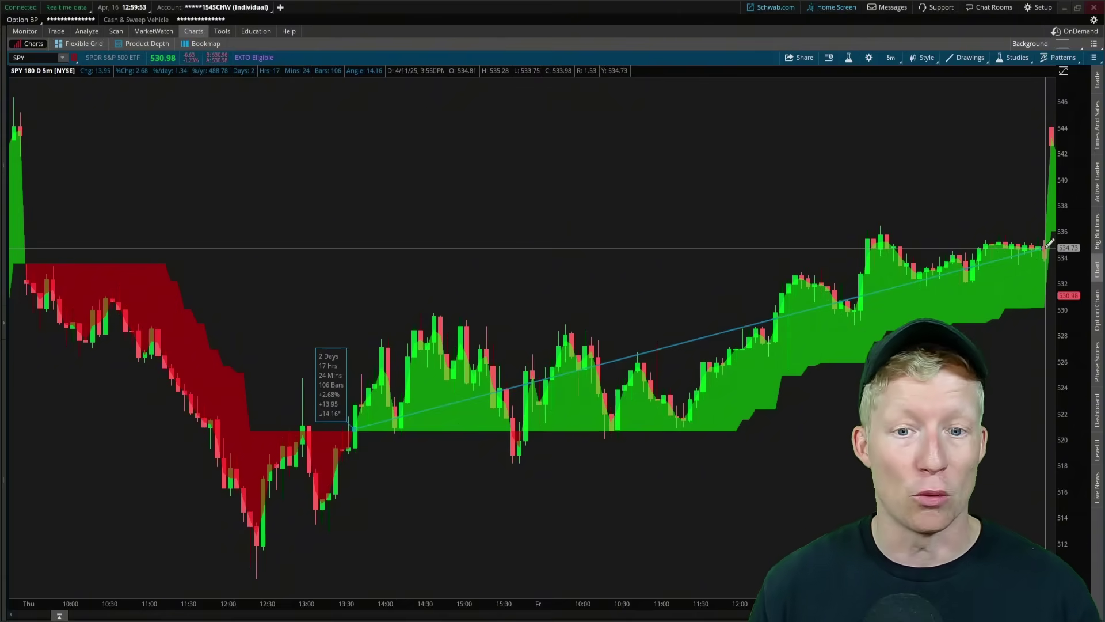
pyautogui.press('Escape')
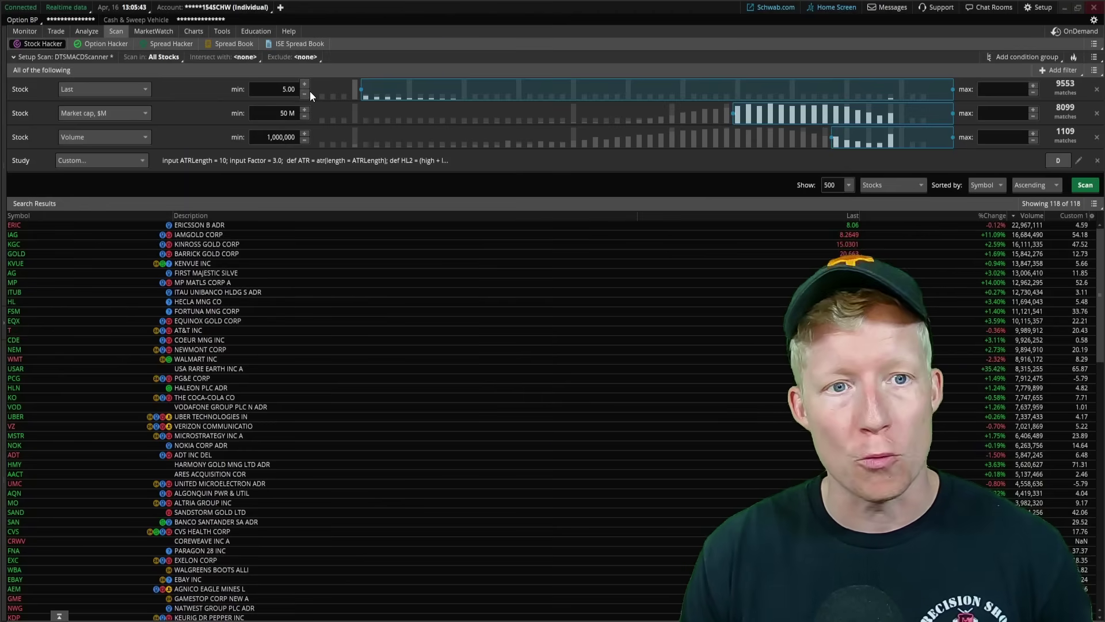
# Move past the Market cap and Volume minimums and open the Custom study's SuperTrend thinkScript
pyautogui.press('Tab')
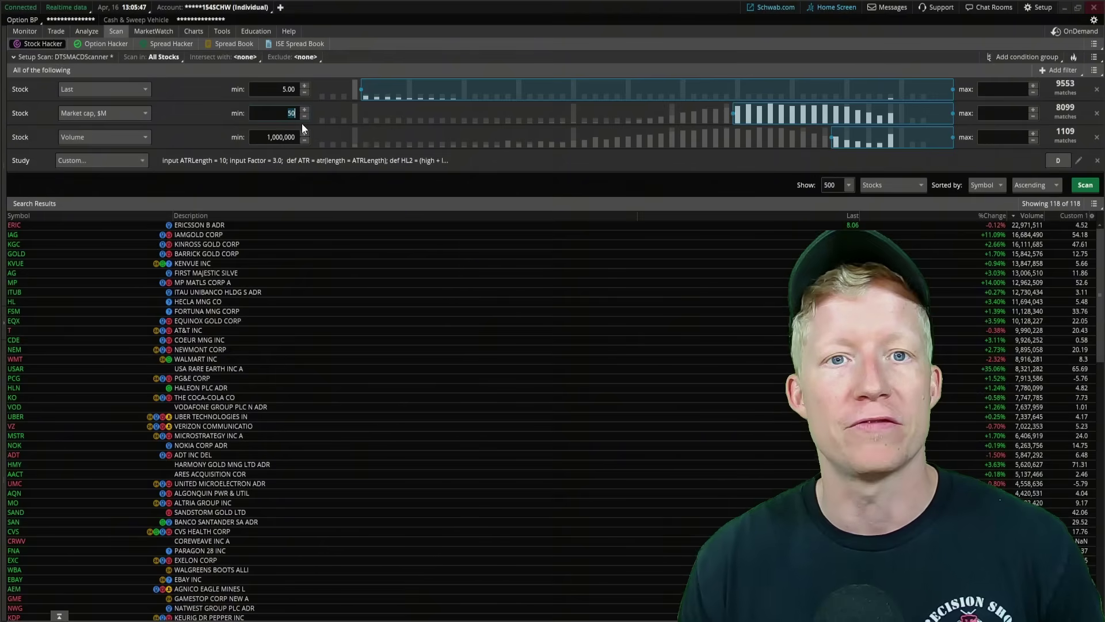
pyautogui.press('Tab')
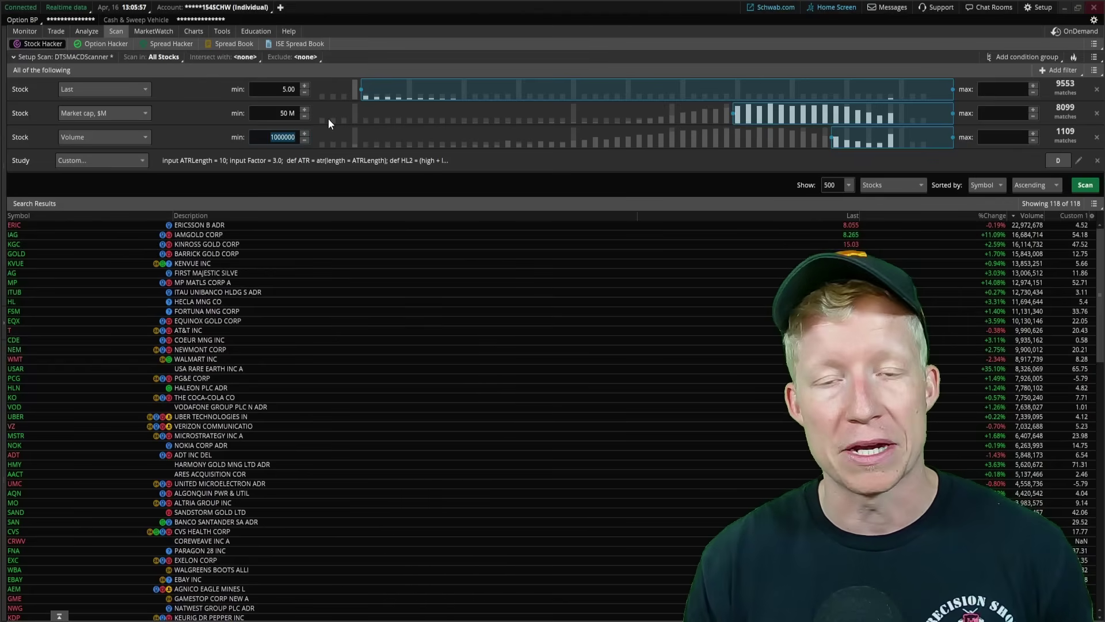
pyautogui.click(1075, 161)
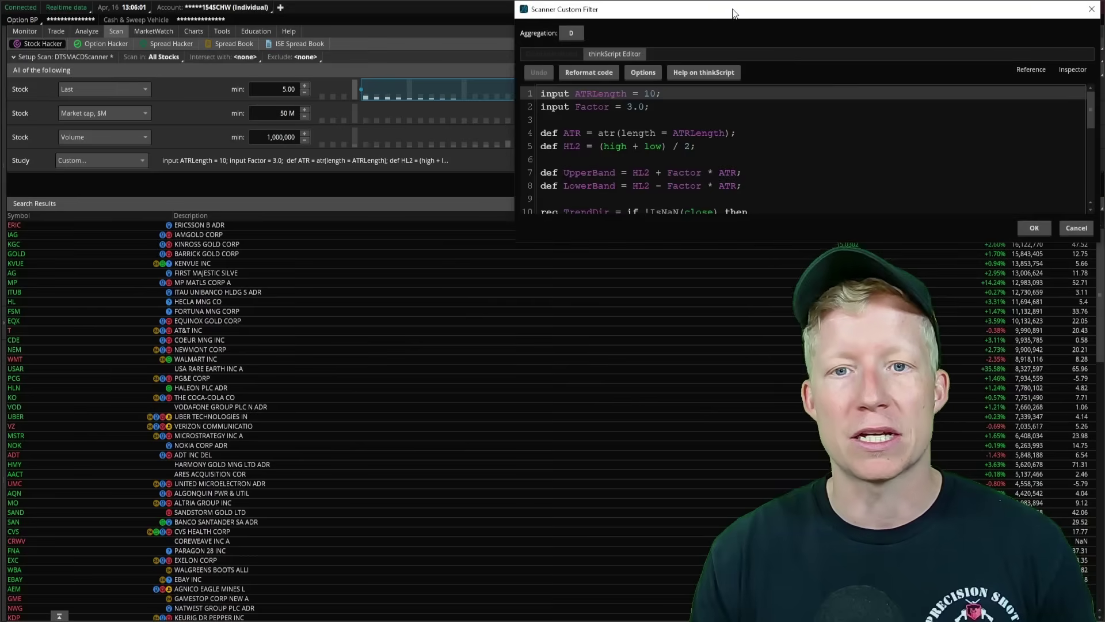
pyautogui.moveTo(693, 18); pyautogui.dragTo(511, 45)
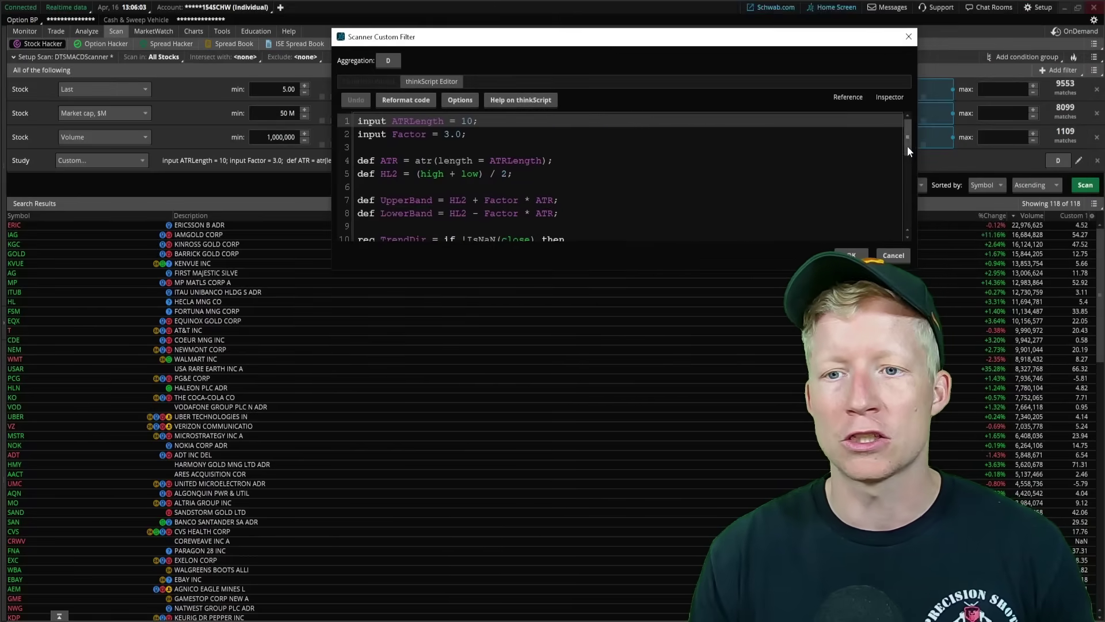
pyautogui.scroll(-4, 901, 196)
pyautogui.scroll(-2, 900, 196)
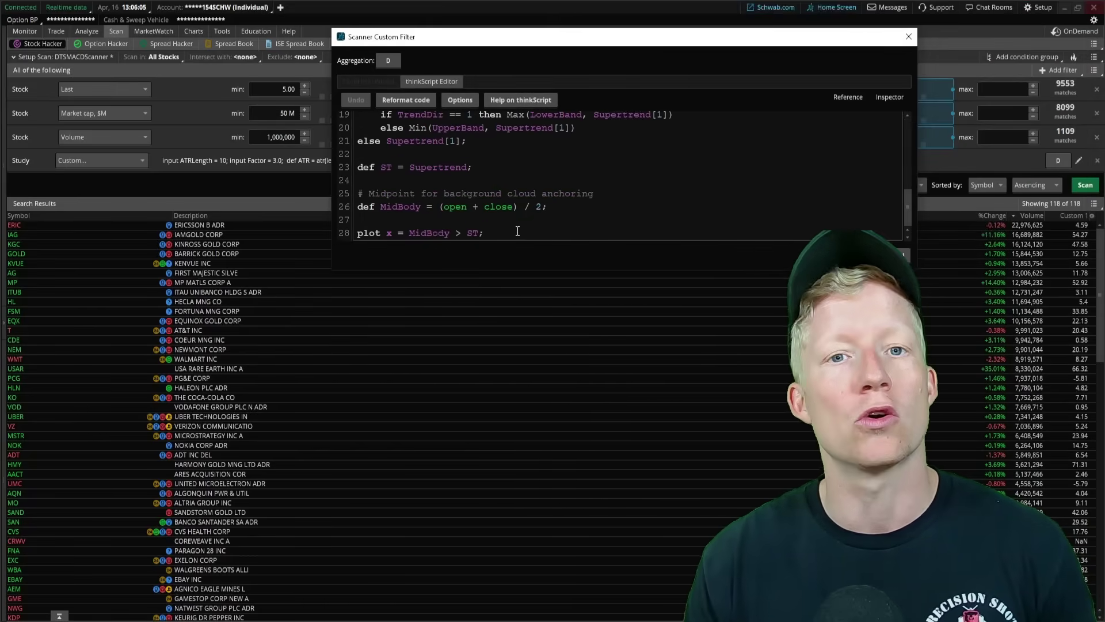
pyautogui.moveTo(562, 37); pyautogui.dragTo(557, 99)
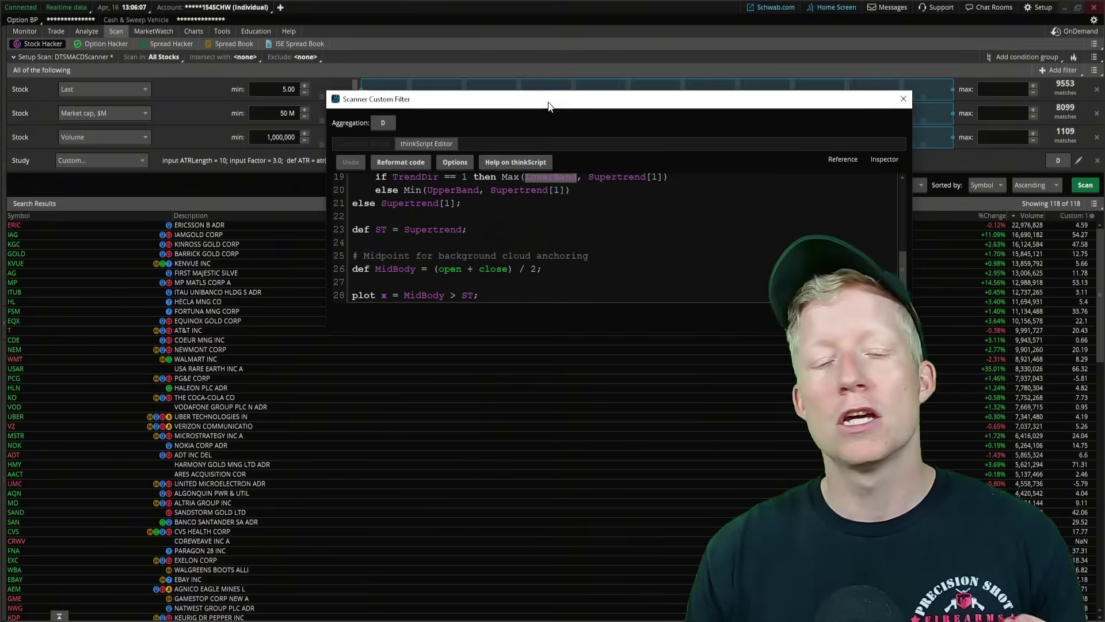
pyautogui.moveTo(479, 294); pyautogui.dragTo(404, 295)
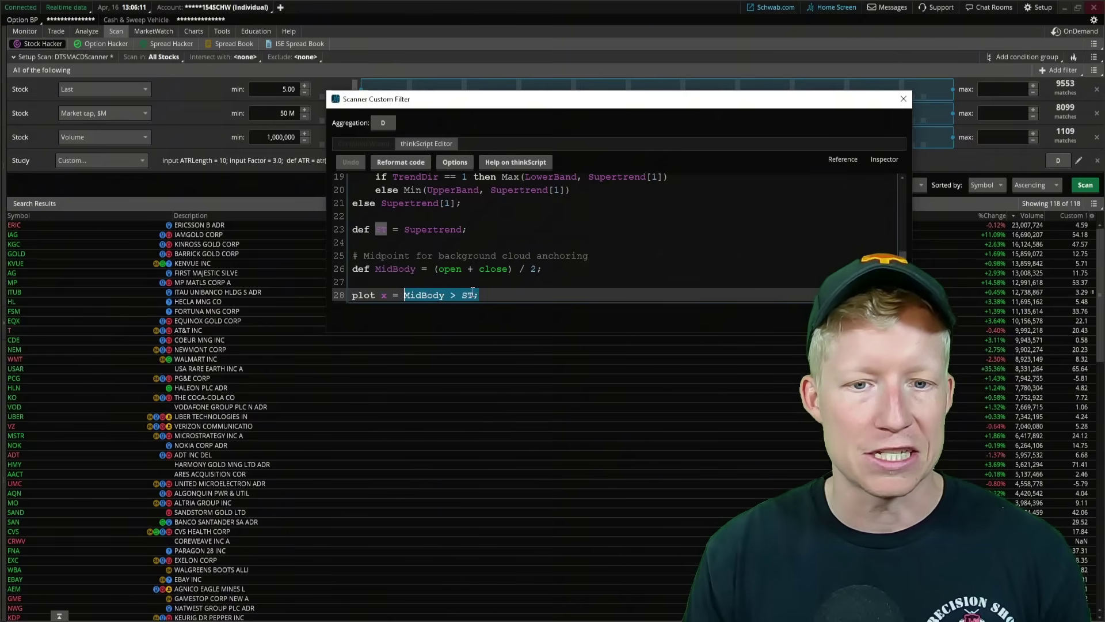
pyautogui.click(512, 296)
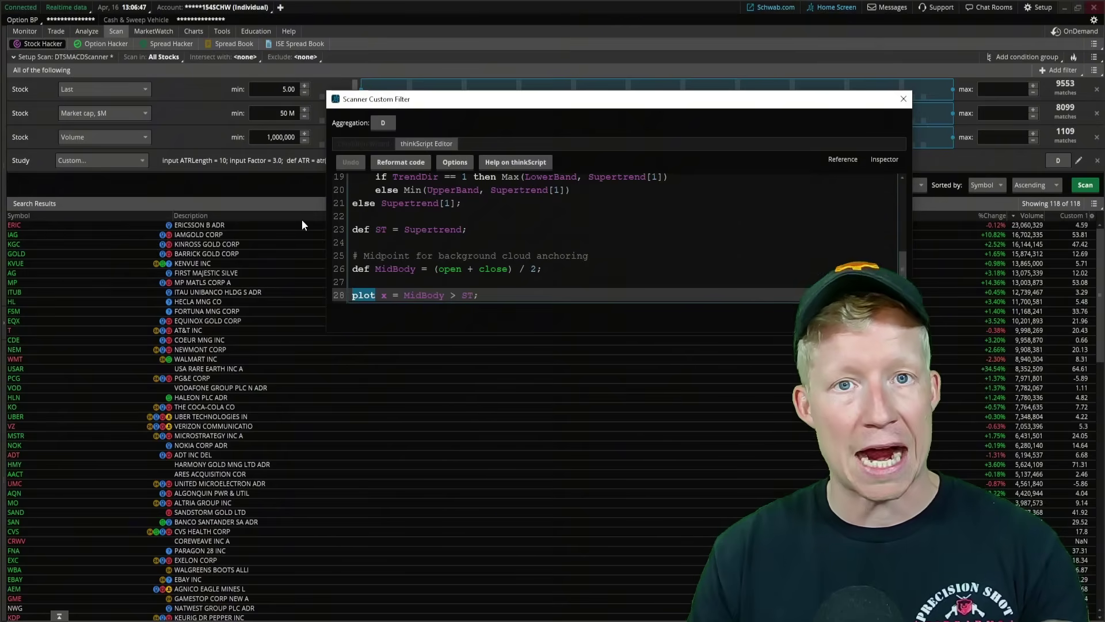
pyautogui.click(403, 296)
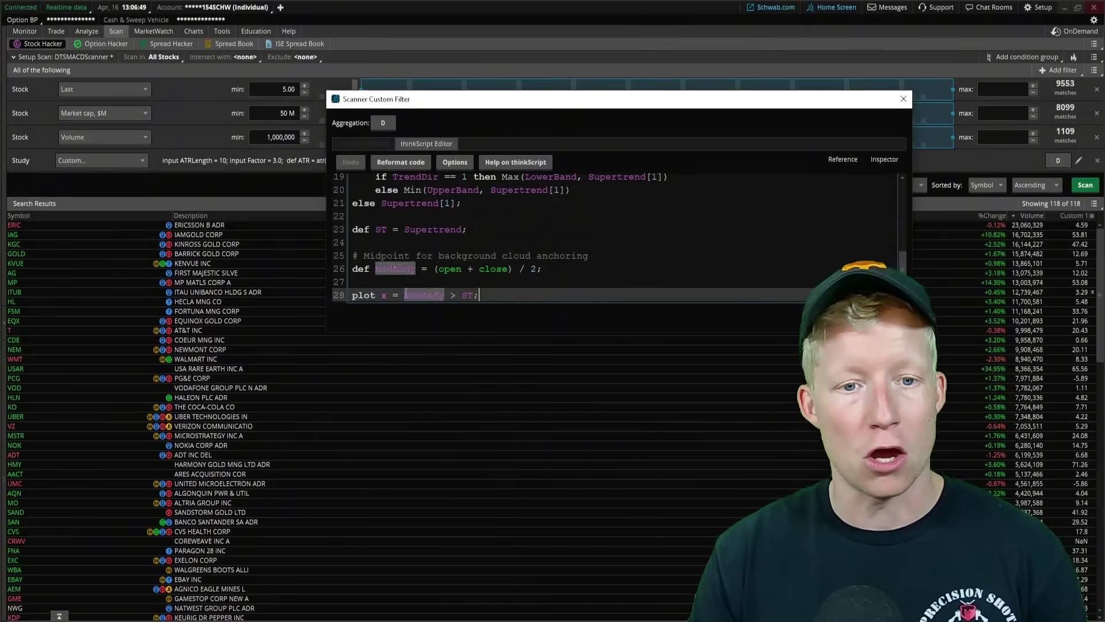
pyautogui.moveTo(403, 298); pyautogui.dragTo(445, 299)
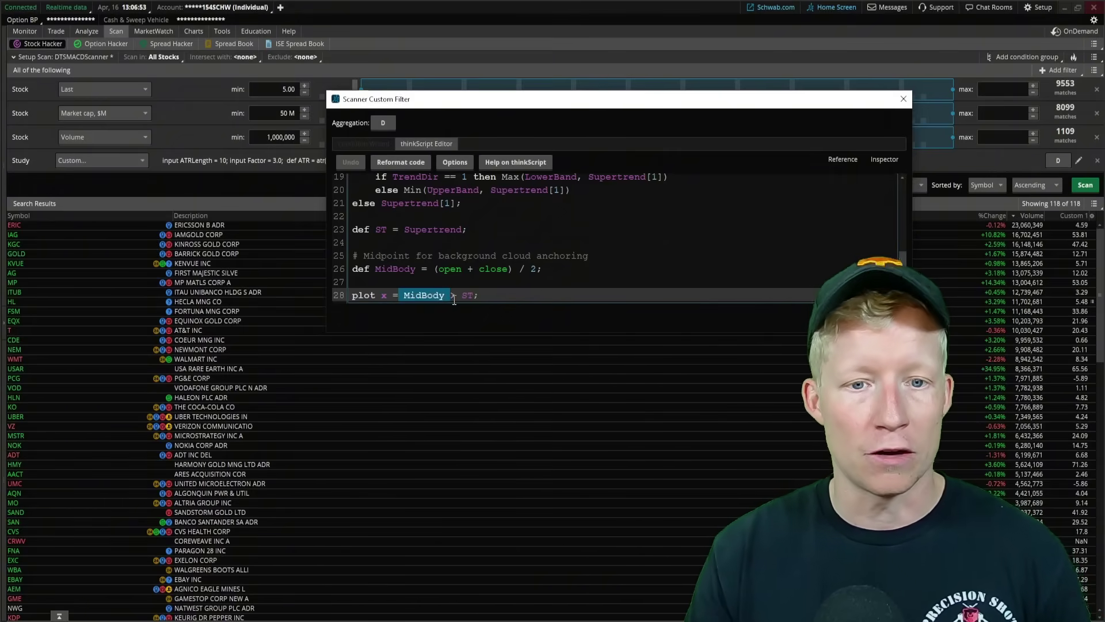
pyautogui.click(465, 296)
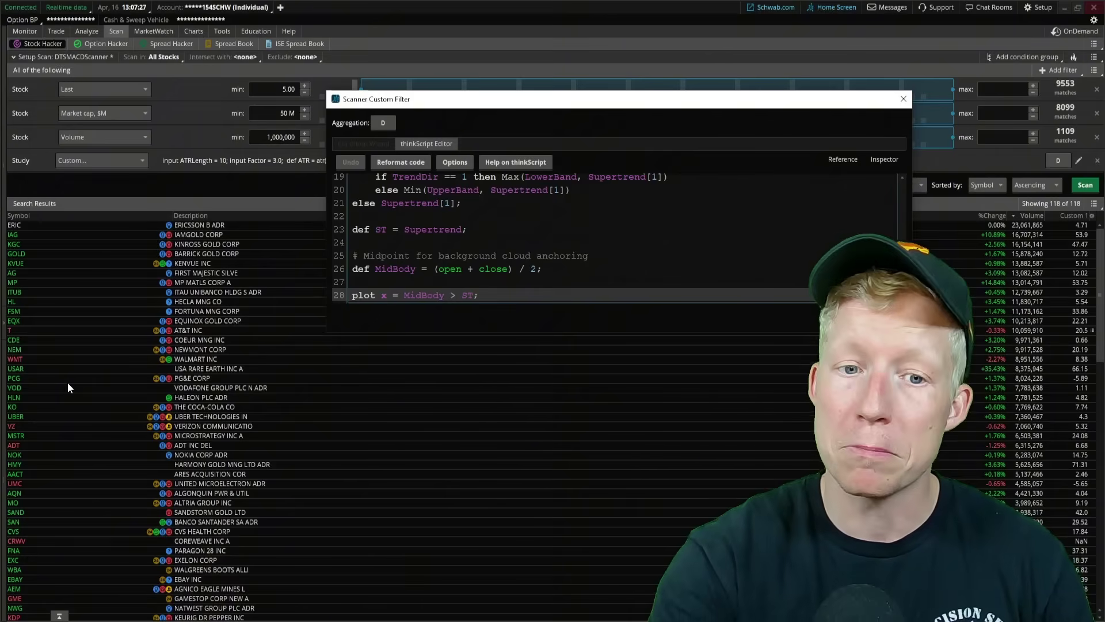
# Change line 28's '>' to 'crosses above', apply the filter, and re-run the scan
pyautogui.press('BackSpace')
pyautogui.write('crosses ab')
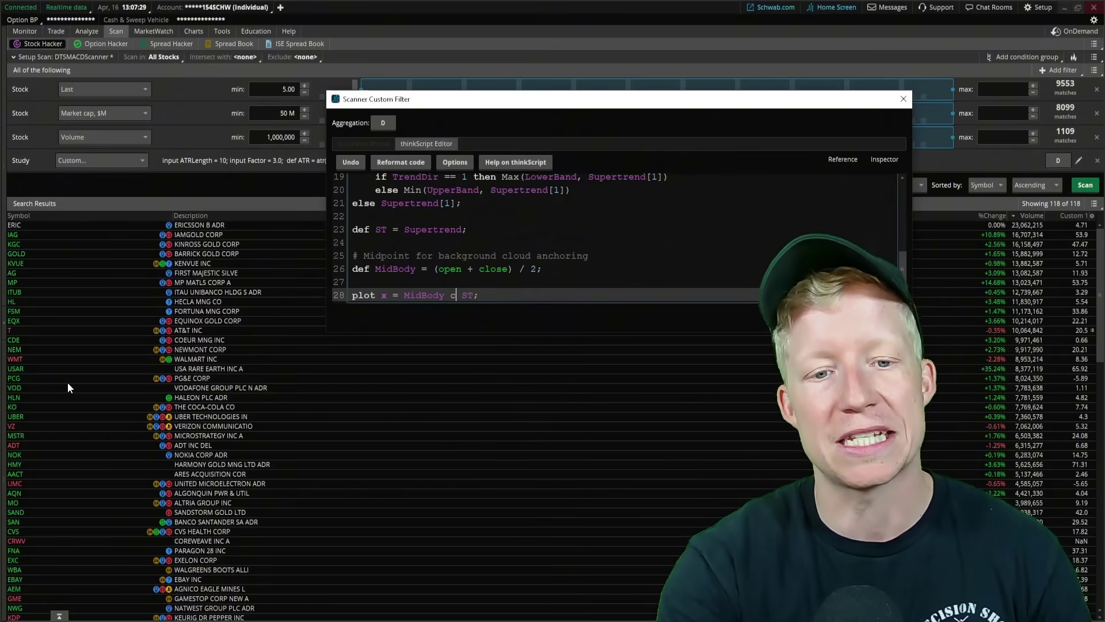
pyautogui.write('ove')
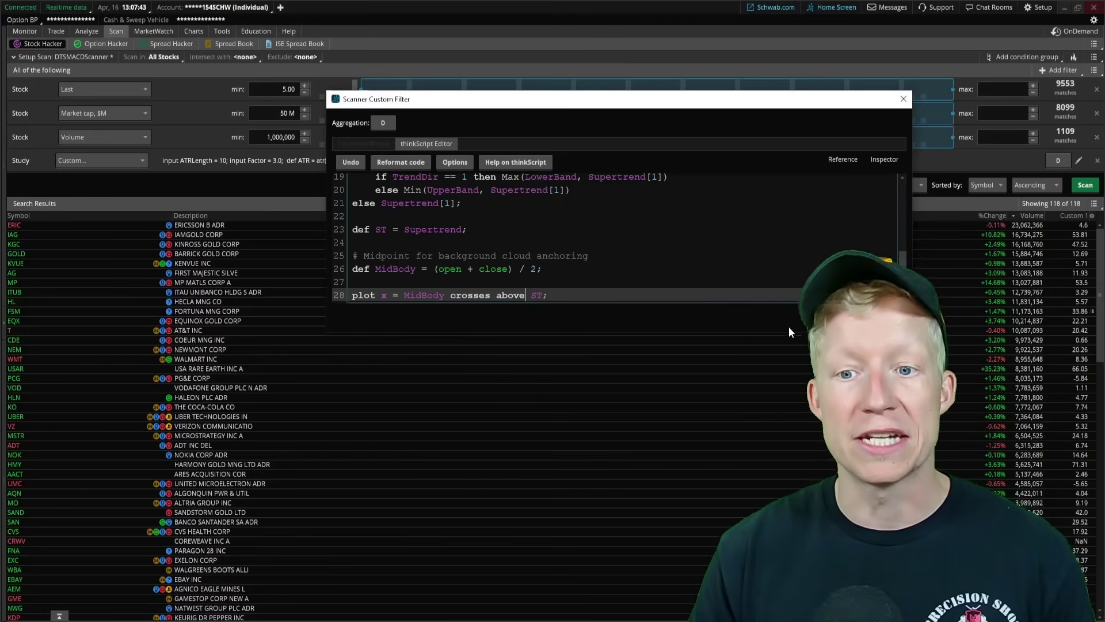
pyautogui.click(834, 316)
pyautogui.click(1086, 184)
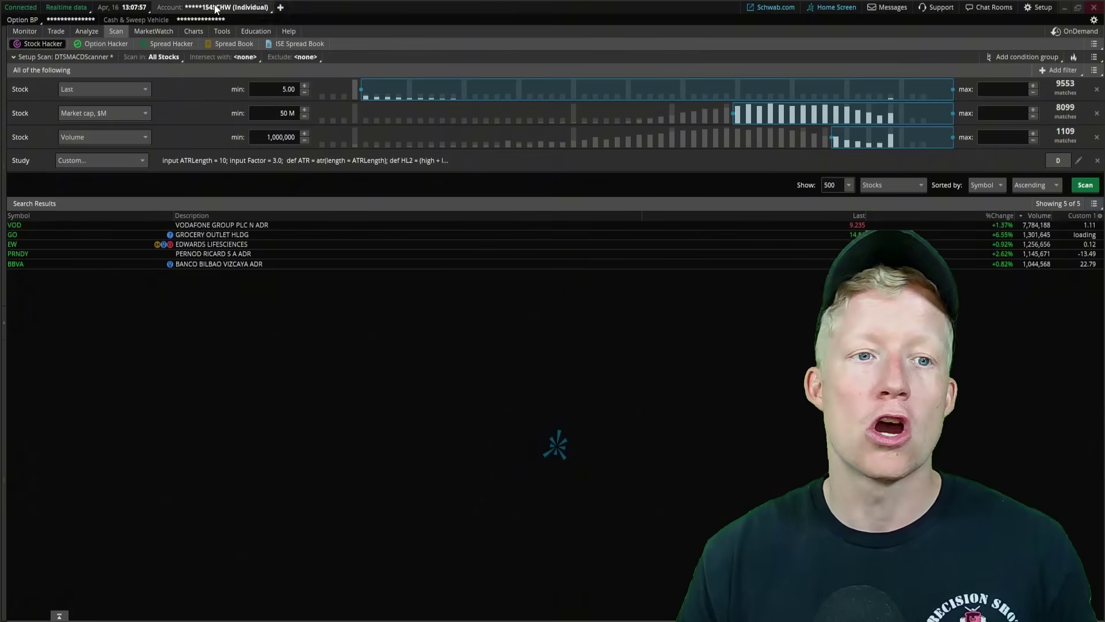
pyautogui.click(200, 35)
pyautogui.click(34, 58)
pyautogui.write('VOD')
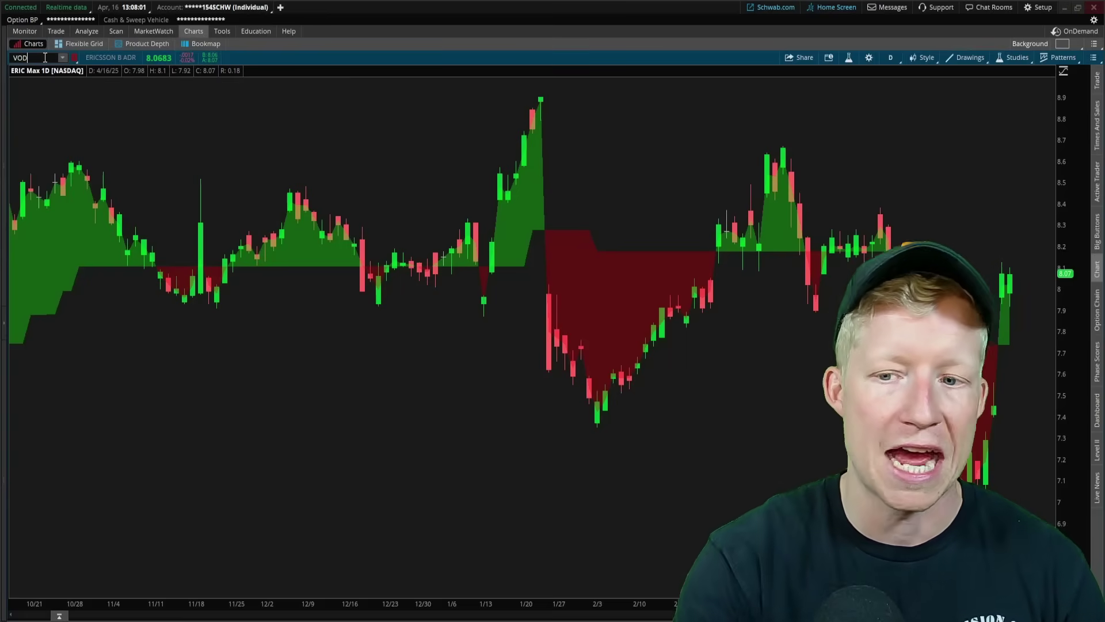
pyautogui.press('Return')
pyautogui.scroll(5, 460, 432)
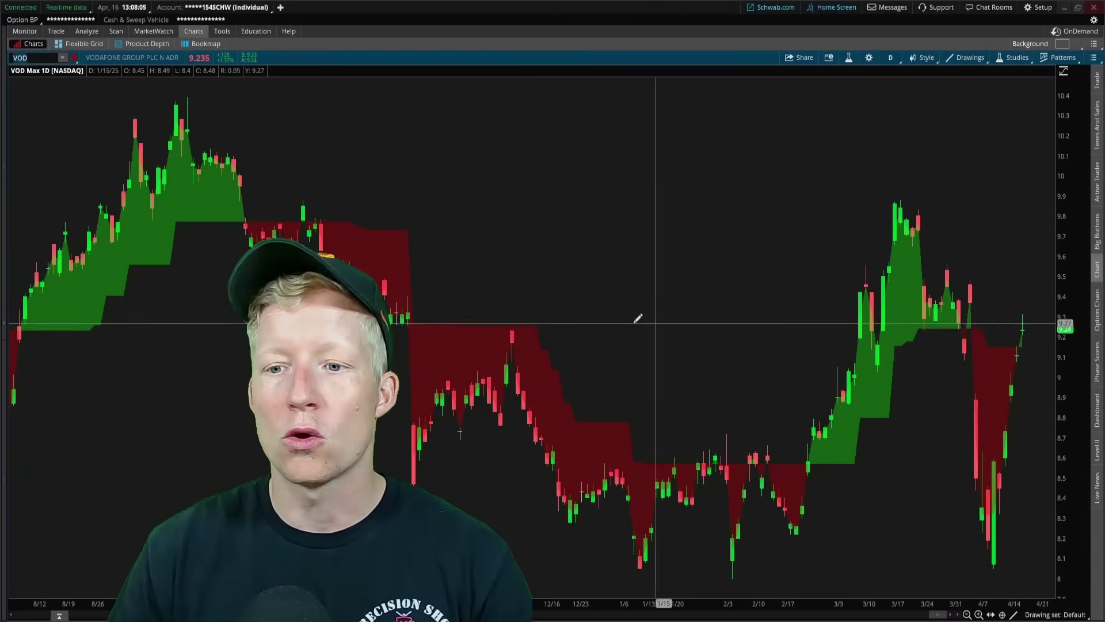
pyautogui.scroll(3, 636, 316)
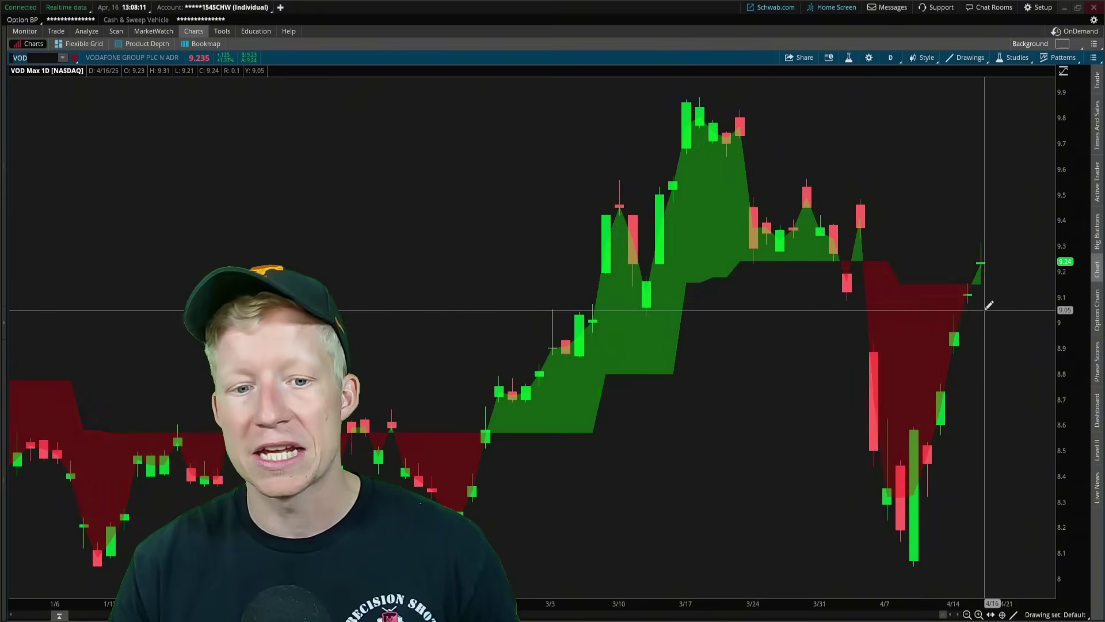
pyautogui.click(966, 615)
pyautogui.scroll(3, 526, 449)
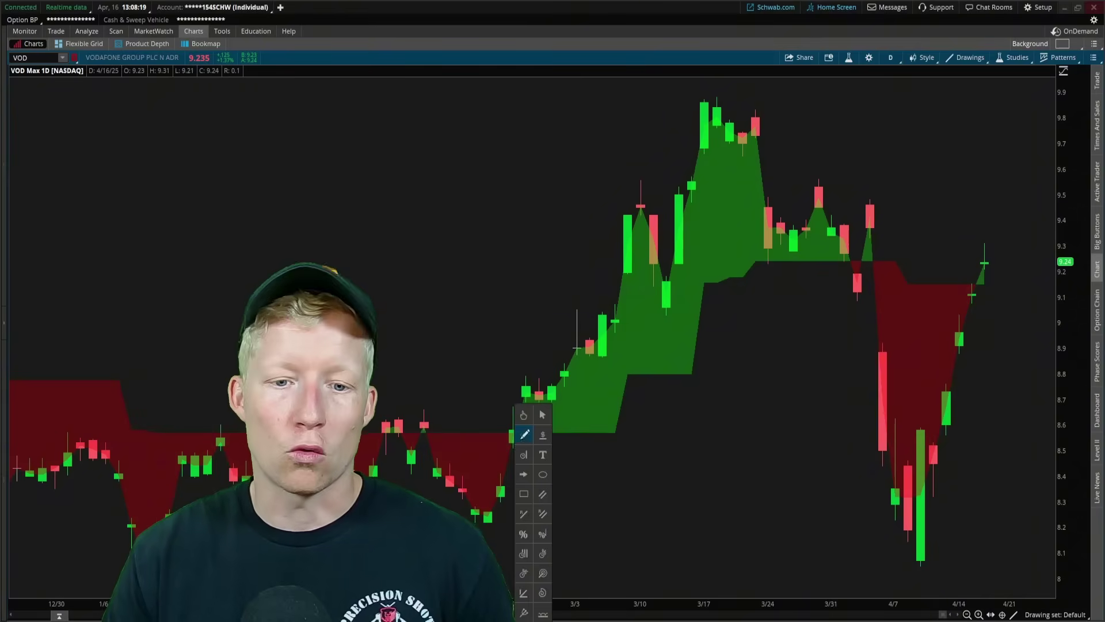
pyautogui.click(514, 424)
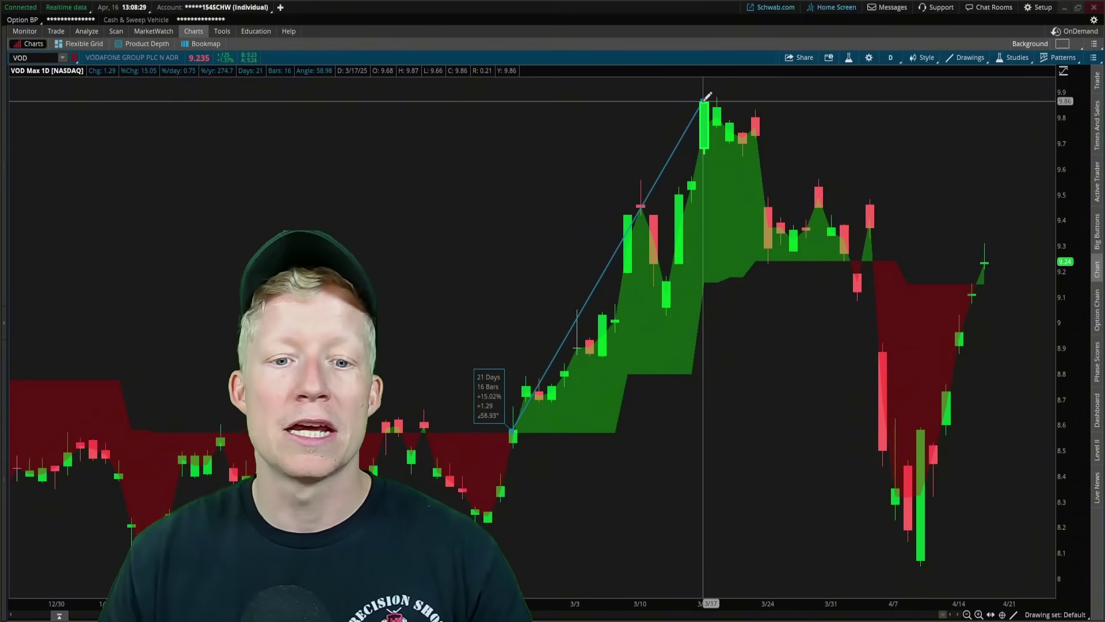
pyautogui.press('Escape')
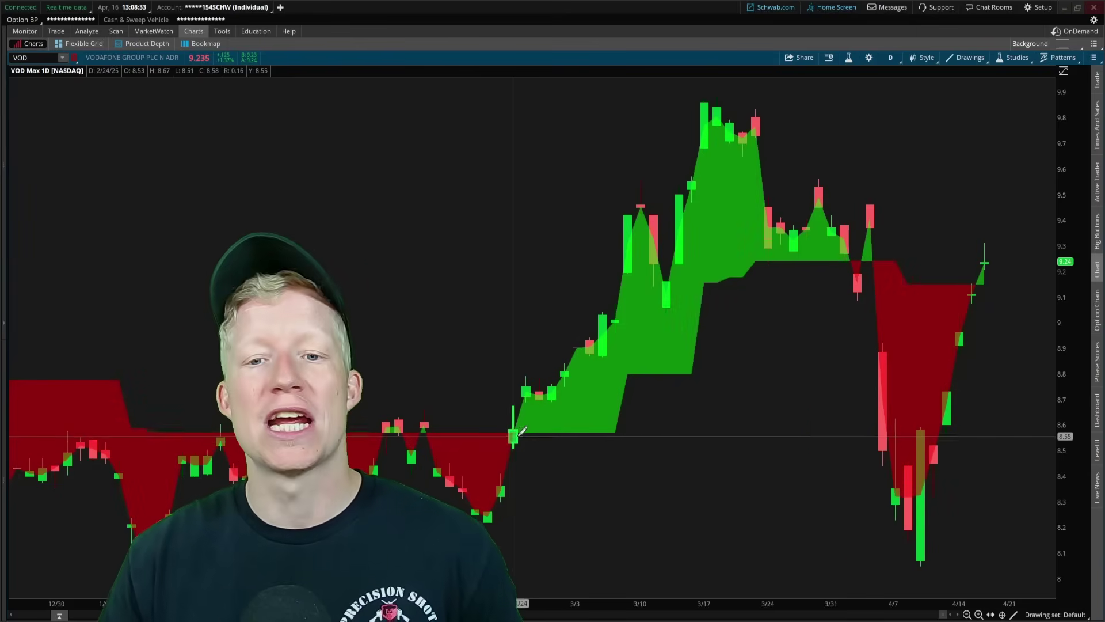
pyautogui.click(121, 32)
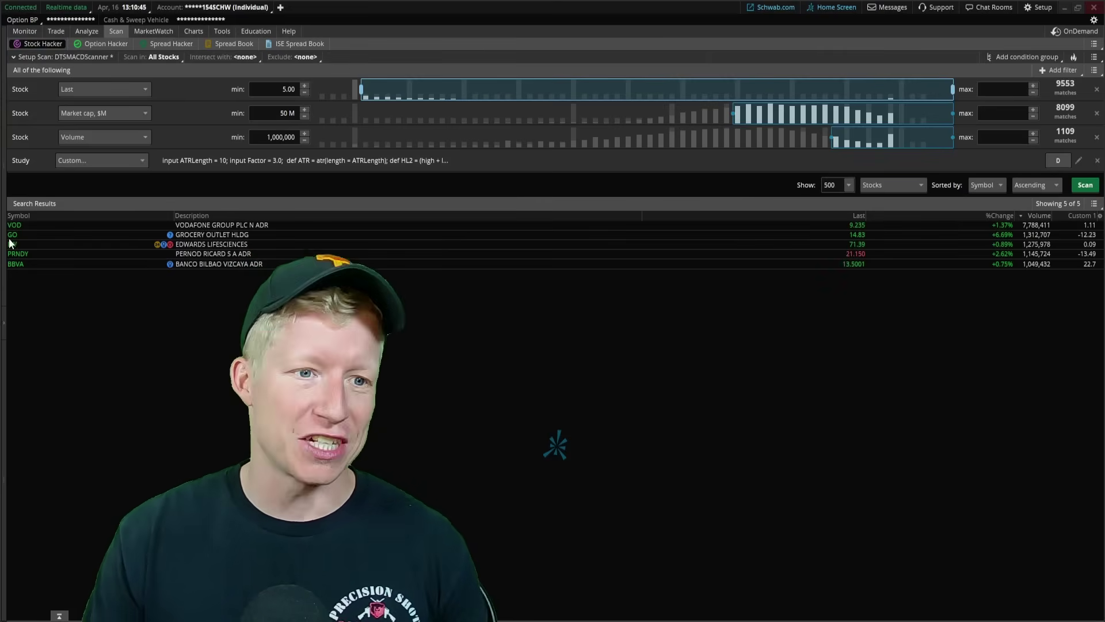
# Show GO's chart and briefly measure its rise from 11/7 to the late-November high
pyautogui.click(189, 34)
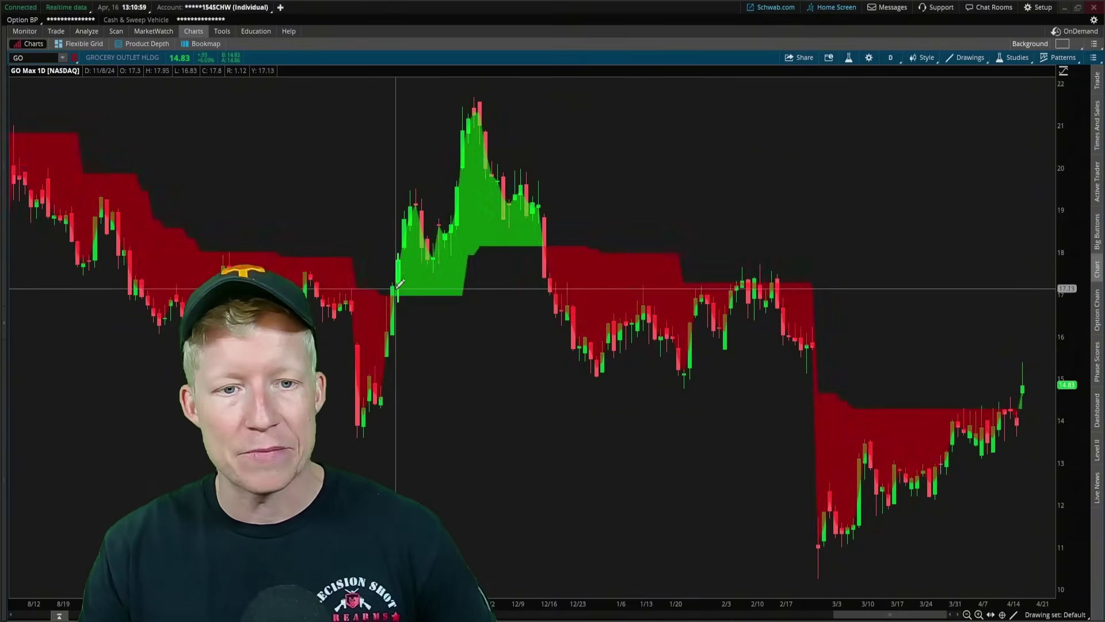
pyautogui.moveTo(393, 282); pyautogui.dragTo(477, 91)
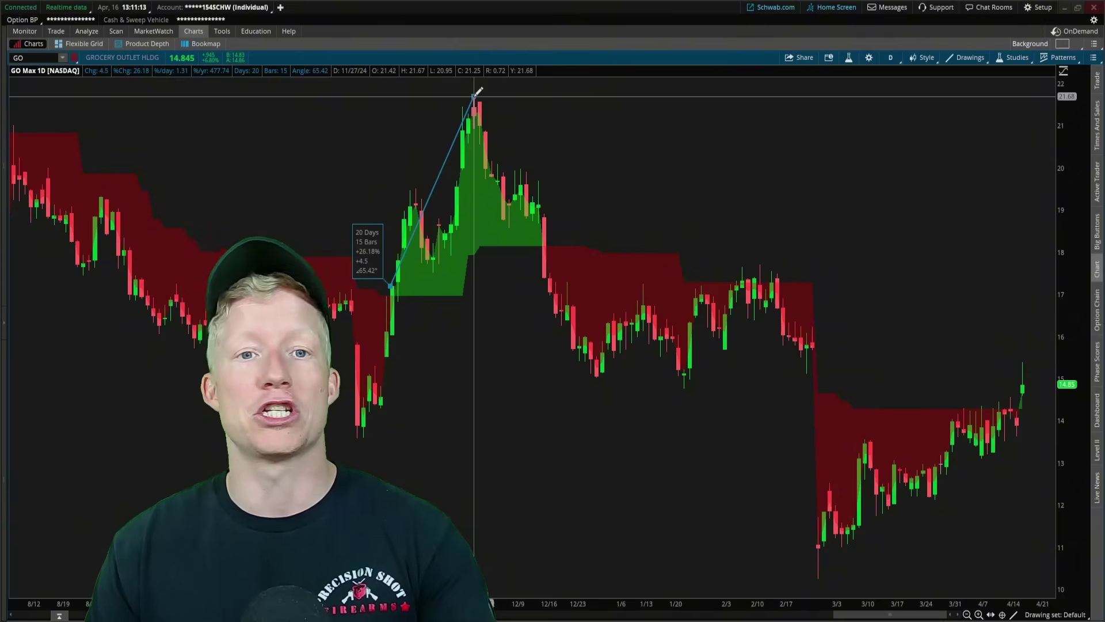
pyautogui.press('Escape')
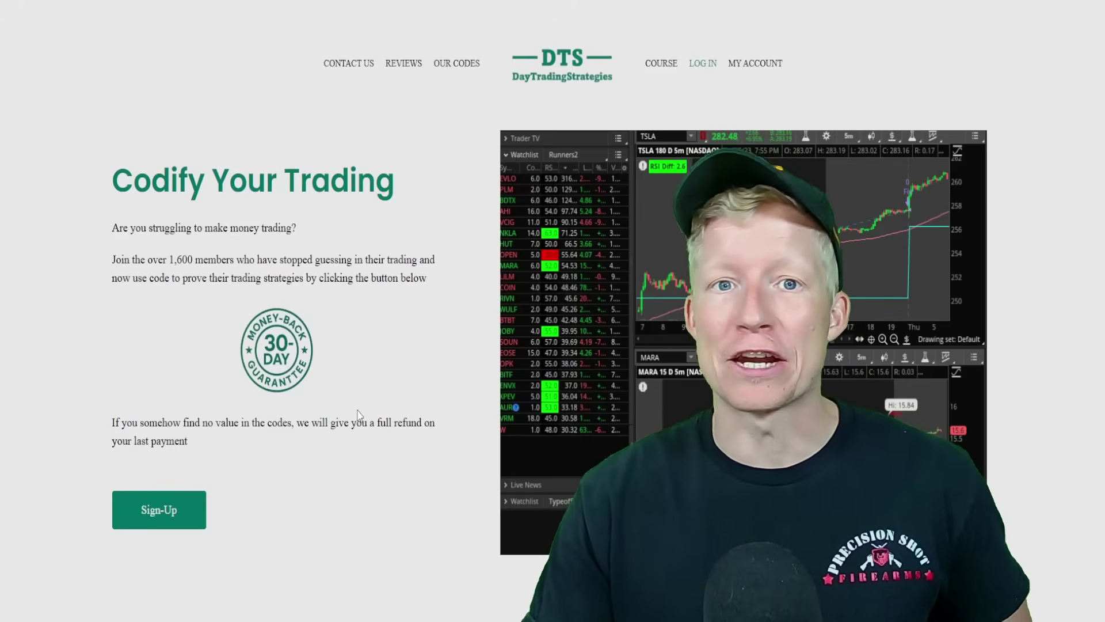
pyautogui.click(193, 510)
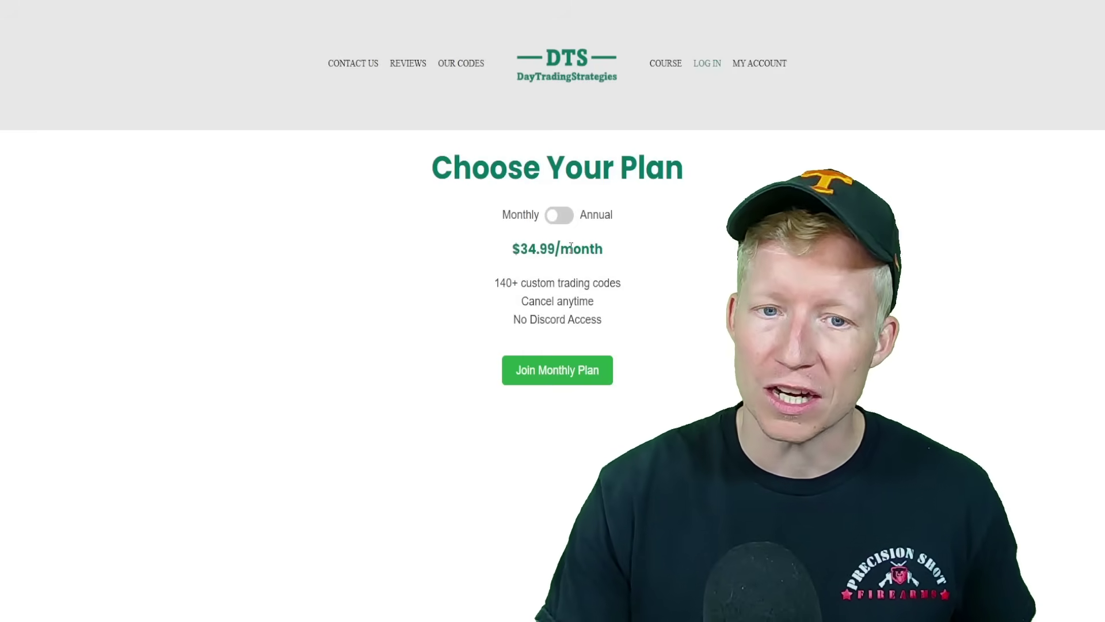
pyautogui.click(563, 215)
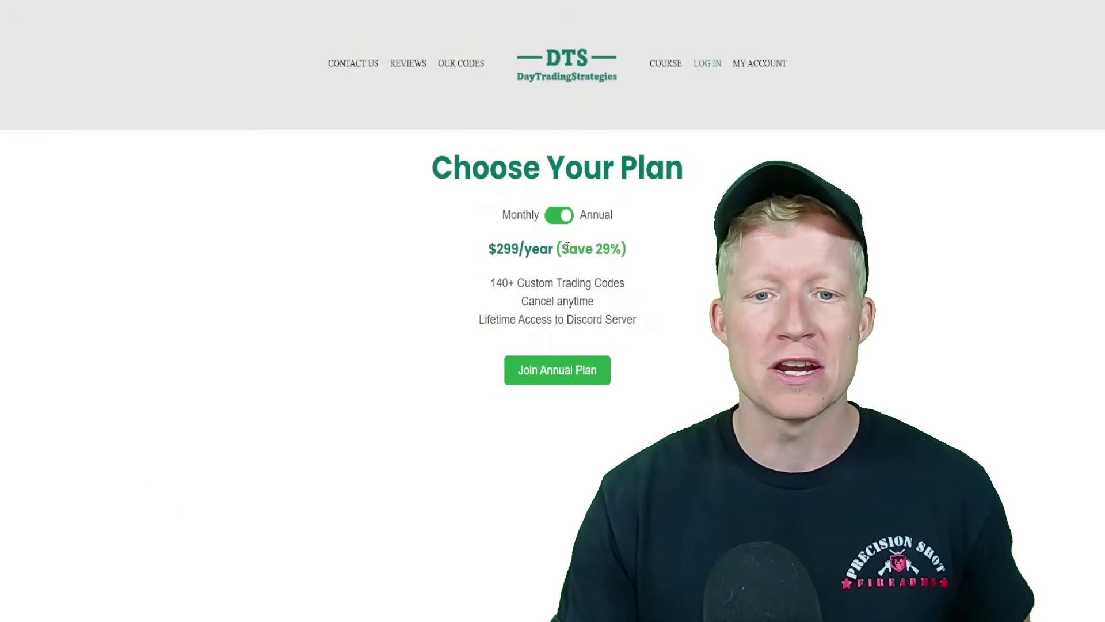
pyautogui.moveTo(567, 247); pyautogui.dragTo(626, 258)
pyautogui.click(623, 255)
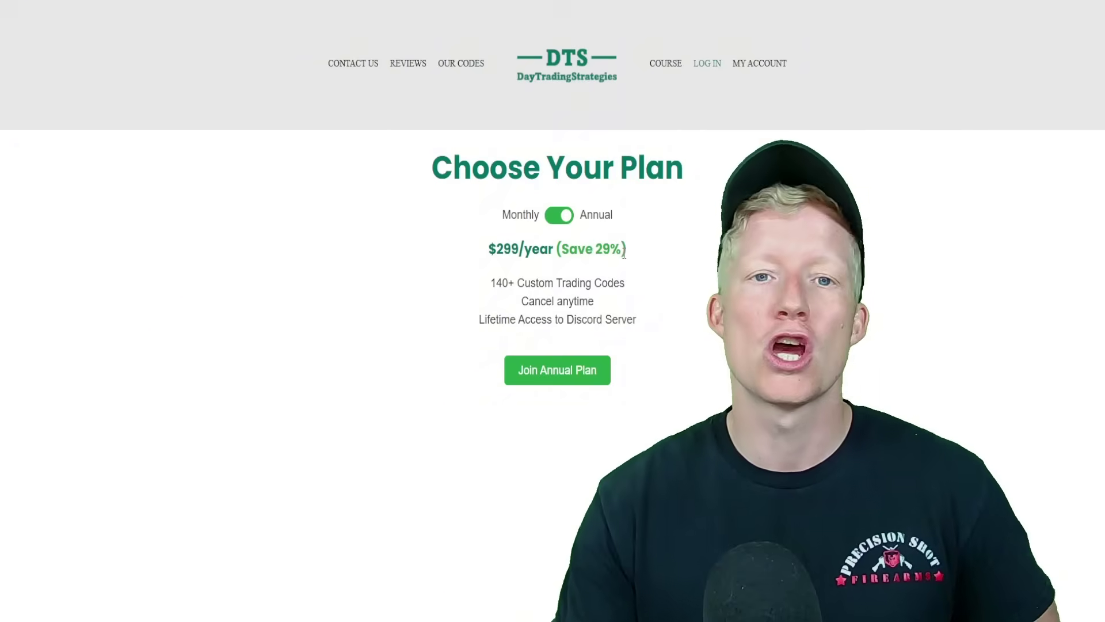
pyautogui.moveTo(620, 316); pyautogui.dragTo(466, 328)
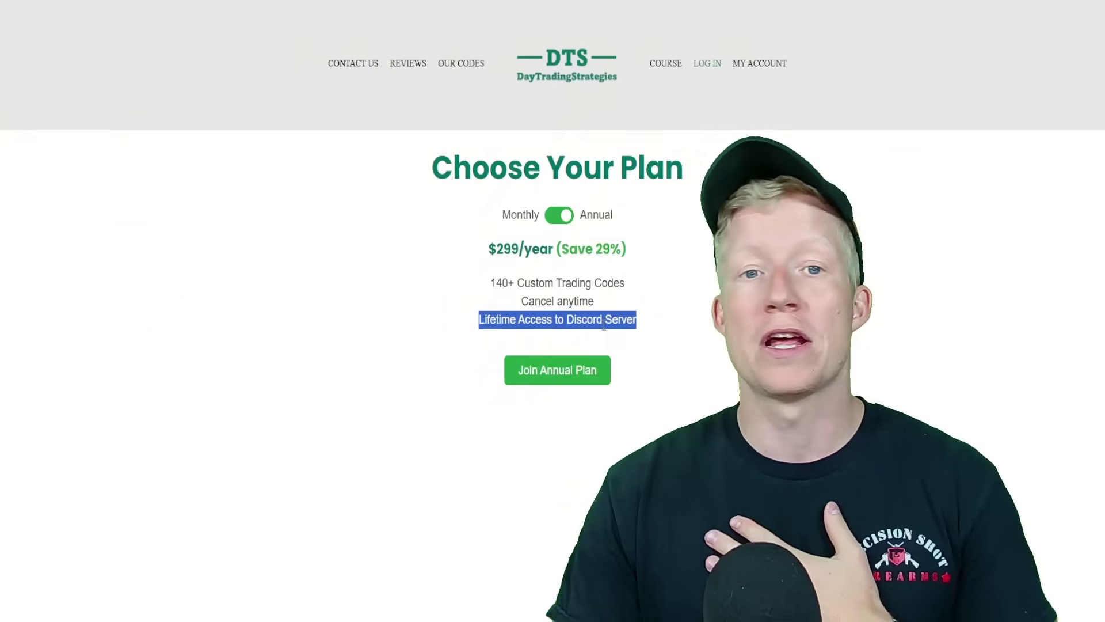
pyautogui.click(561, 215)
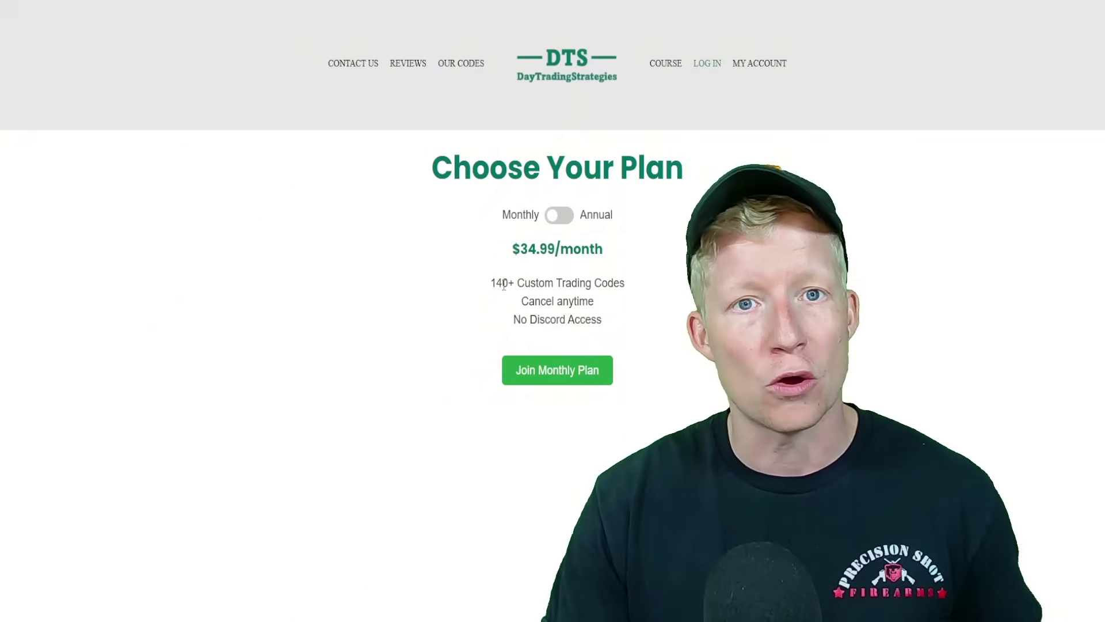
pyautogui.moveTo(511, 282); pyautogui.dragTo(619, 282)
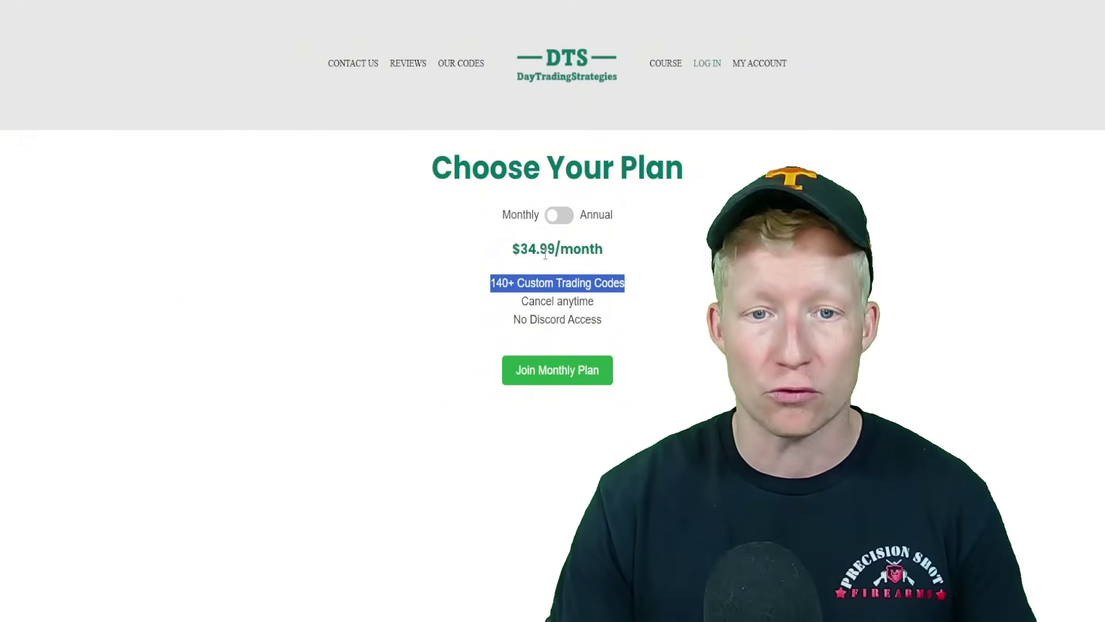
pyautogui.click(557, 217)
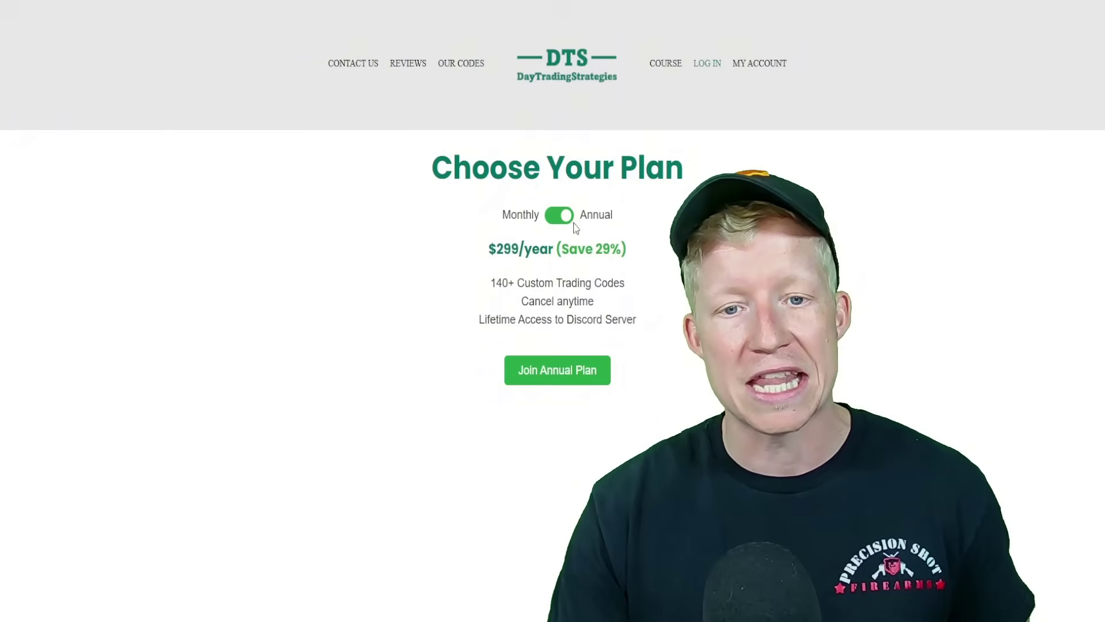
pyautogui.click(564, 224)
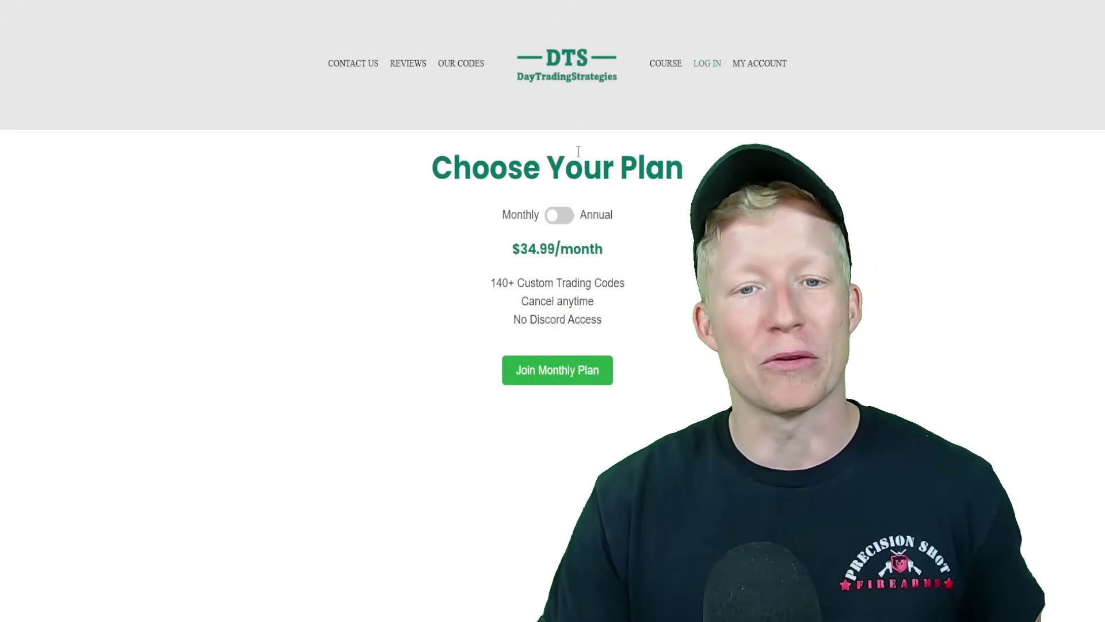
pyautogui.click(570, 78)
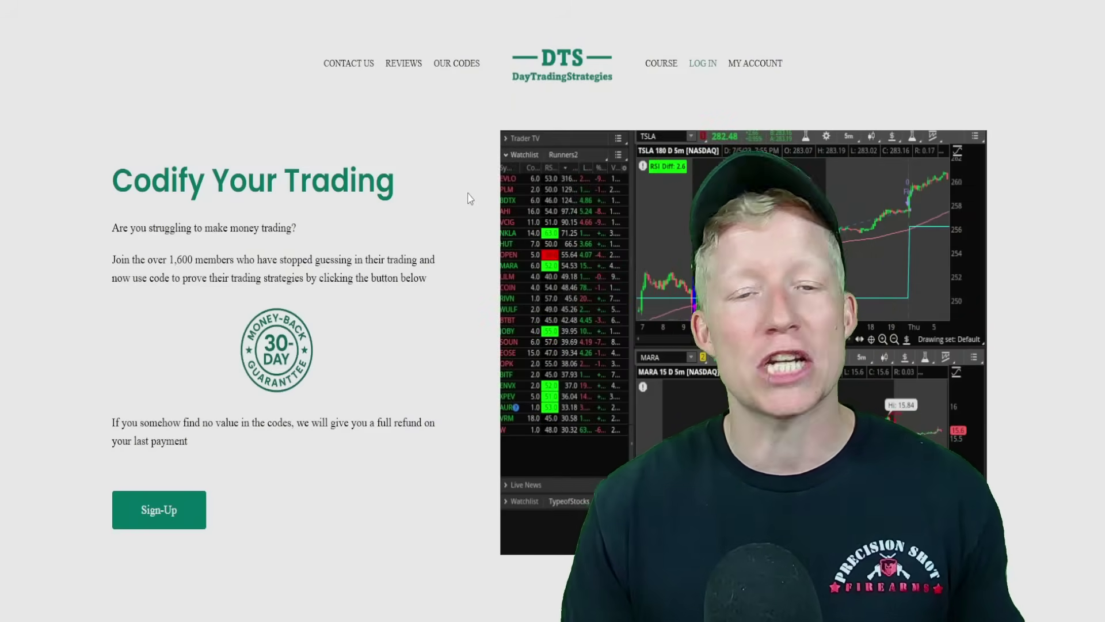
pyautogui.scroll(-20, 462, 197)
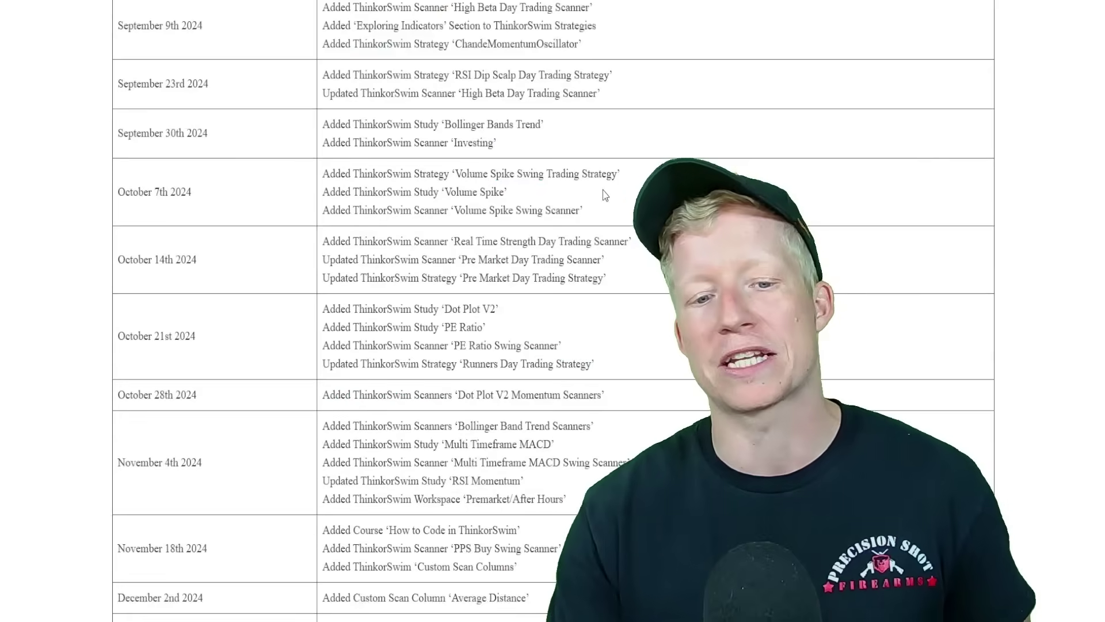
pyautogui.scroll(20, 517, 395)
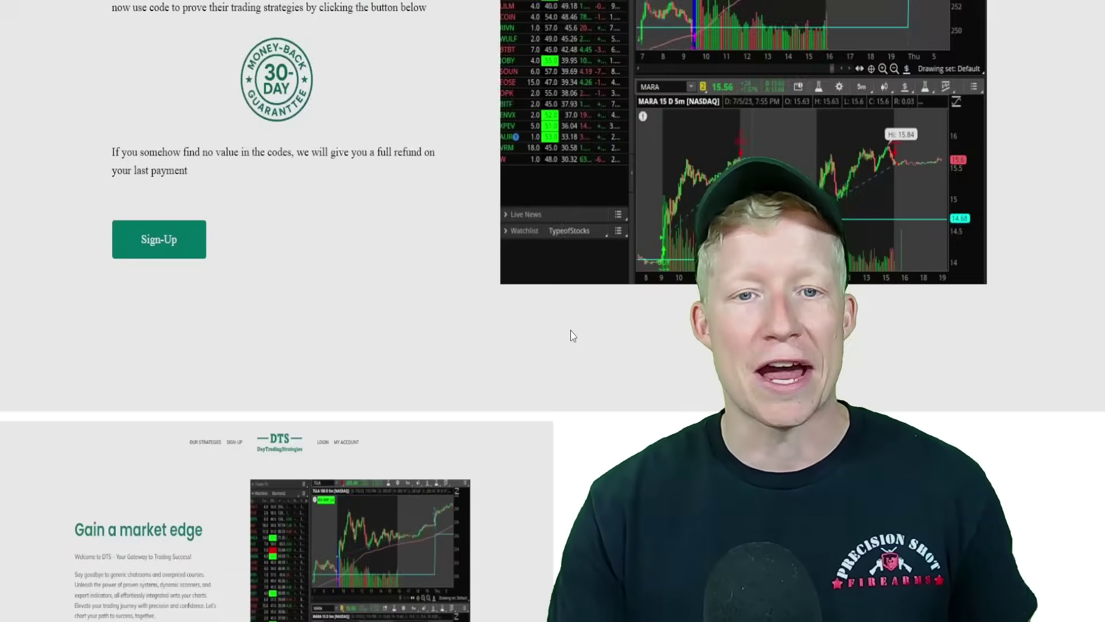